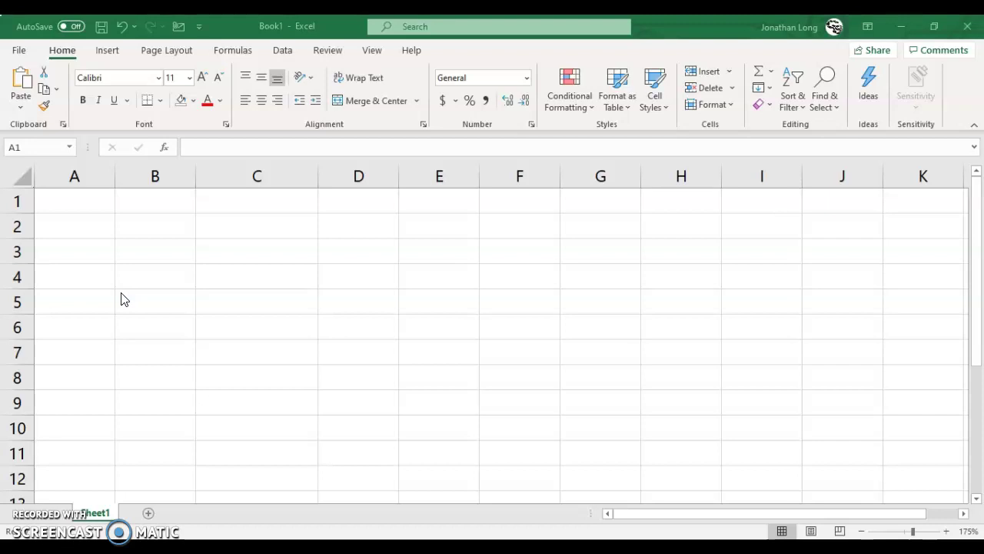
Step: Enter the headings radius, diameter and circumference in cells A1, B1 and C1
left_click(89, 202)
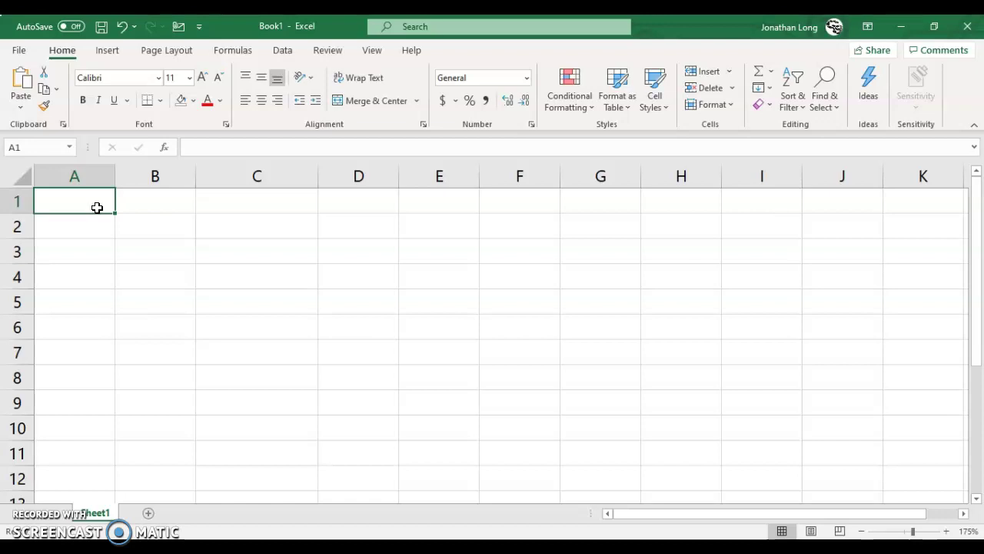
type("radius")
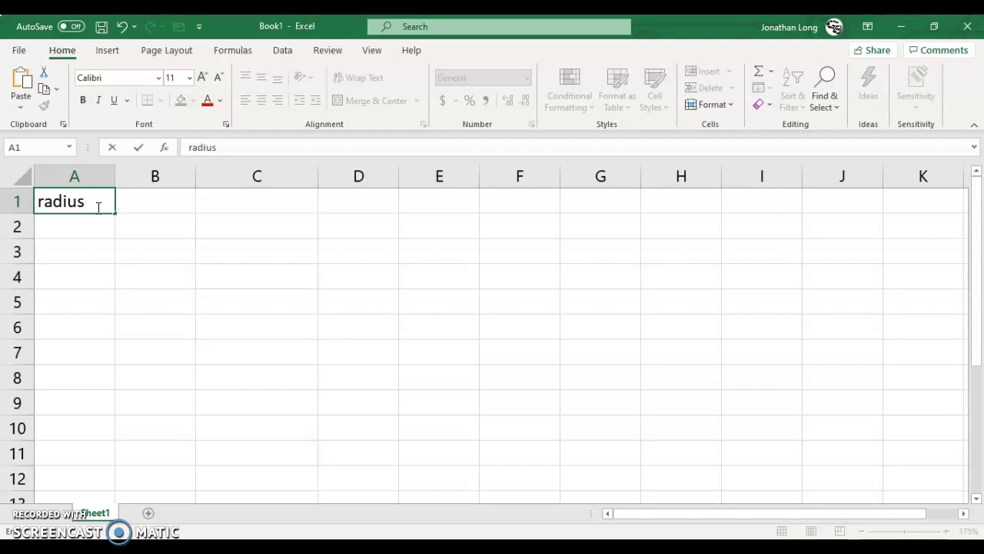
key("Tab")
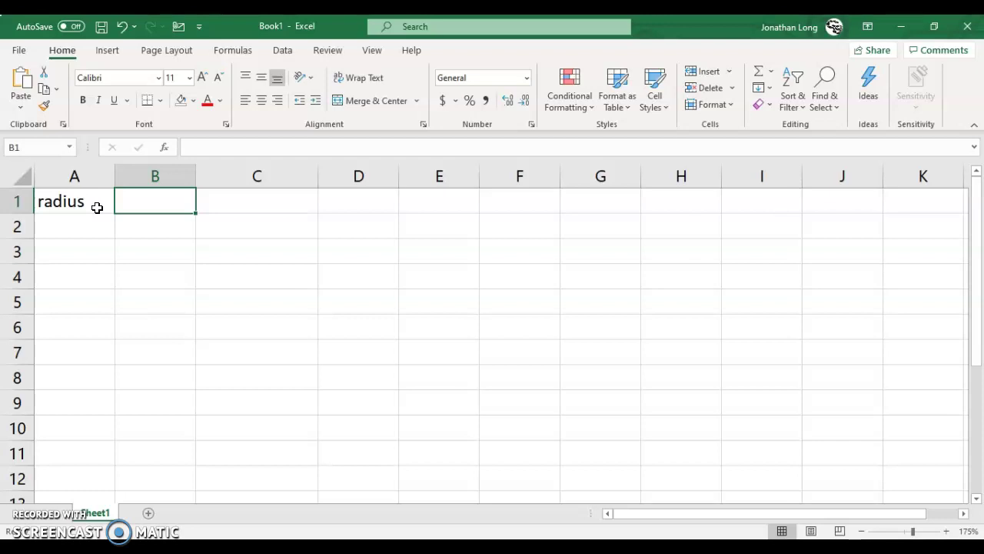
type("diameter")
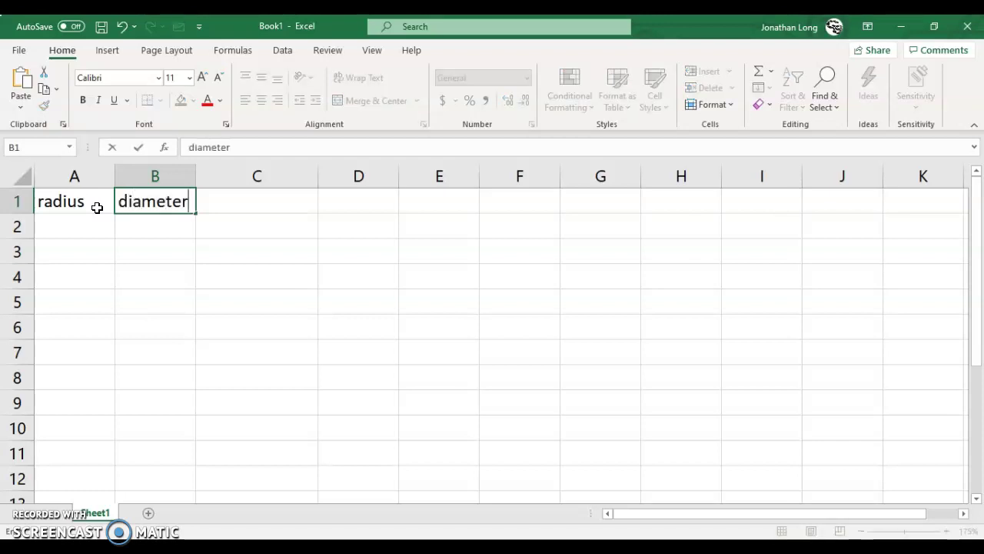
key("Tab")
type("circu")
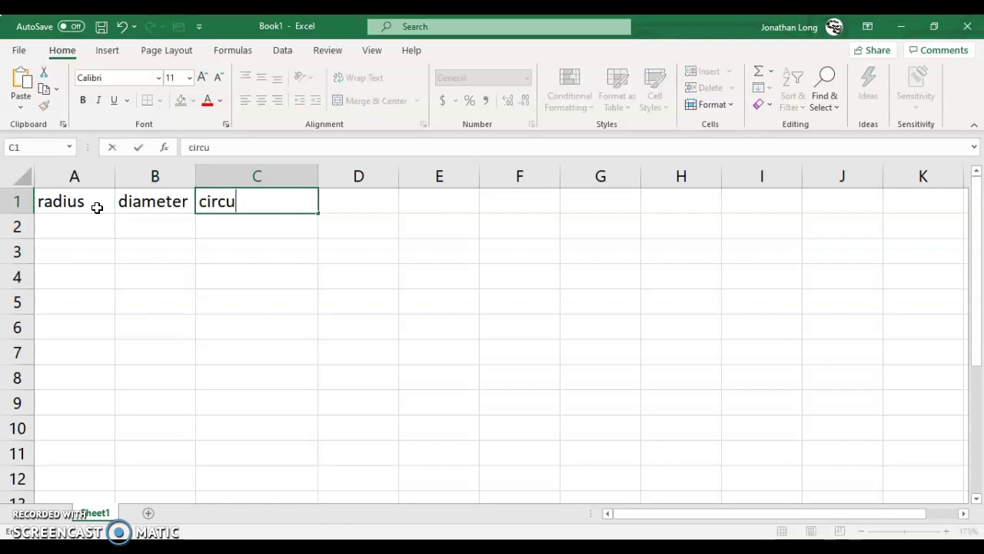
type("mference")
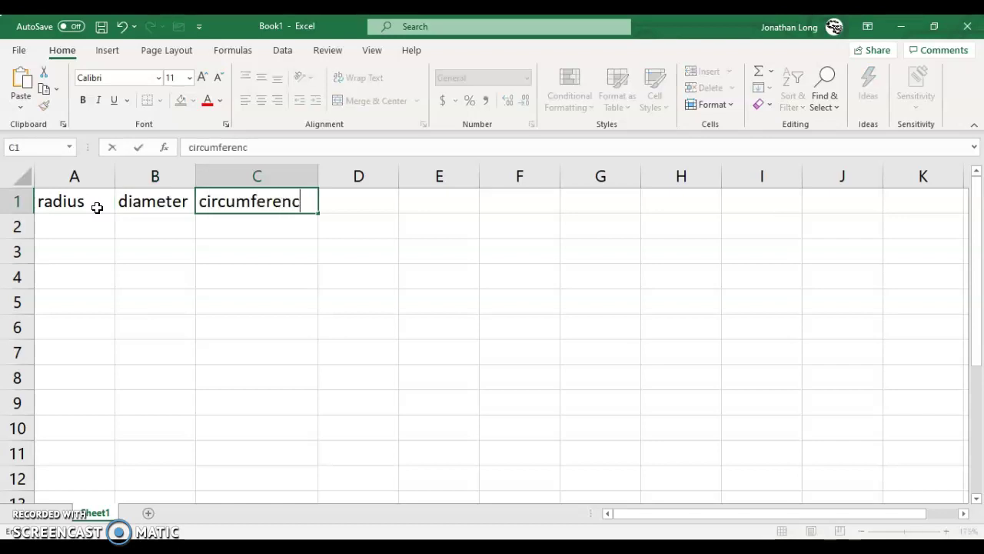
key("Tab")
type("area")
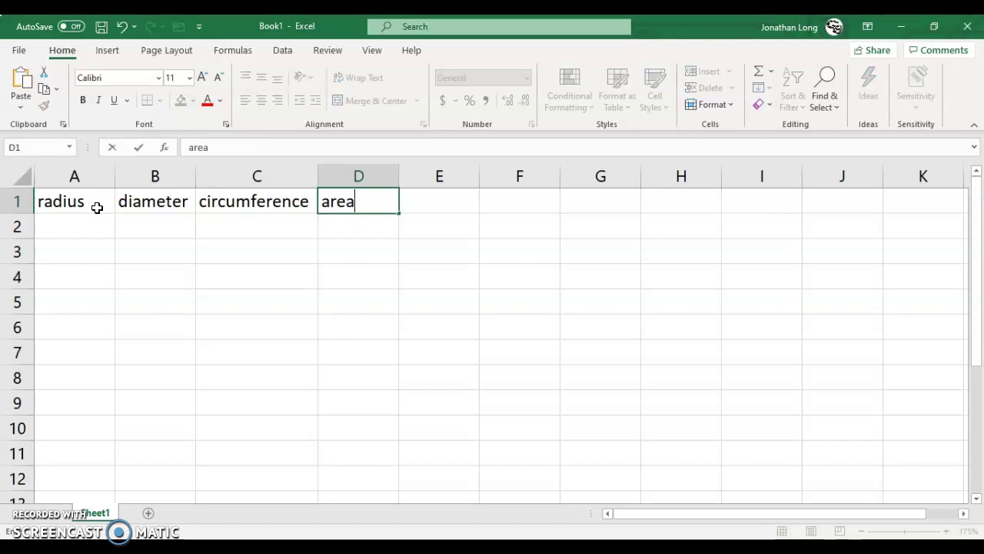
key("BackSpace")
key("BackSpace")
key("BackSpace")
key("BackSpace")
key("Return")
Step: Fill cell A2, below the radius heading, with the standard yellow color
left_click(80, 221)
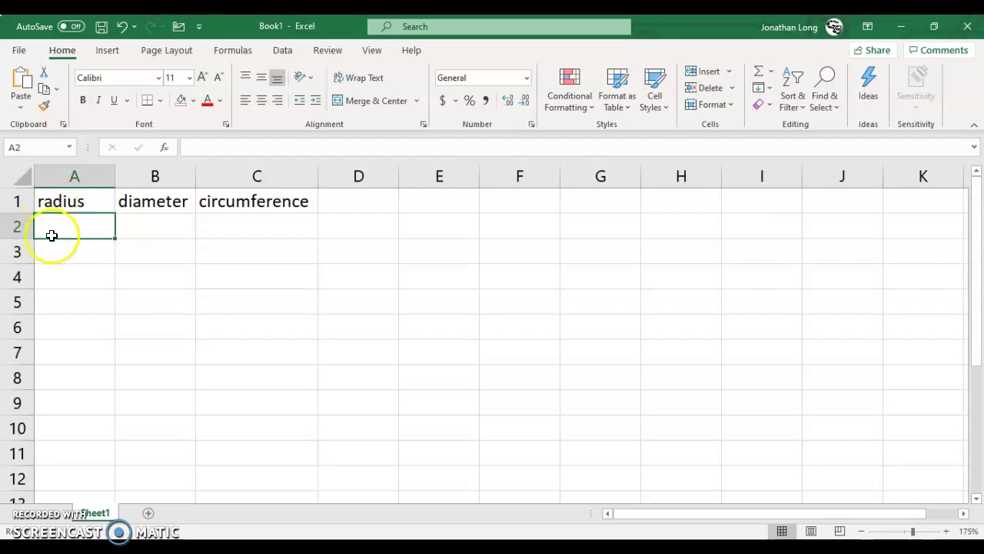
left_click(193, 101)
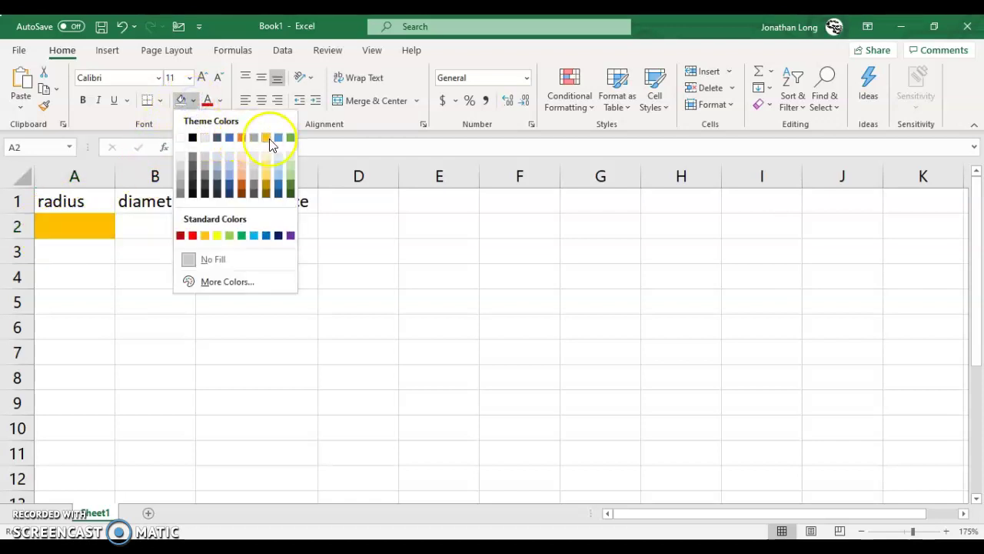
left_click(217, 238)
left_click(82, 223)
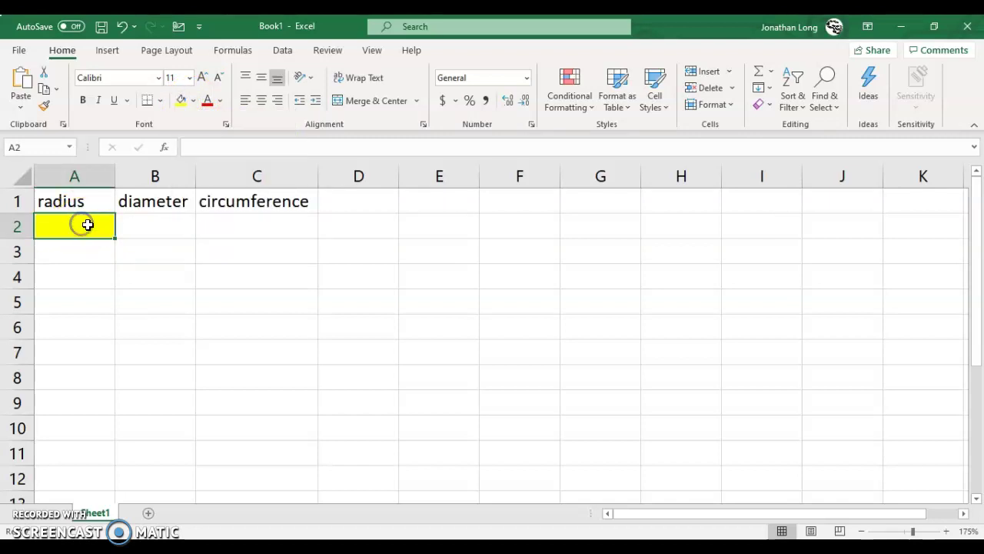
left_click(87, 225)
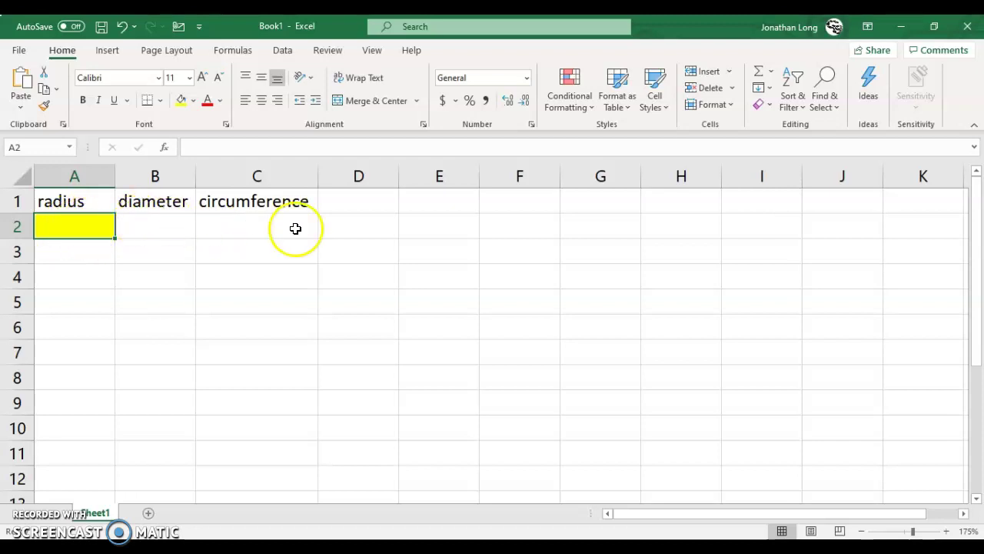
Step: Enter the formula =A2*2 in cell B2 to calculate the diameter from the radius
left_click(152, 220)
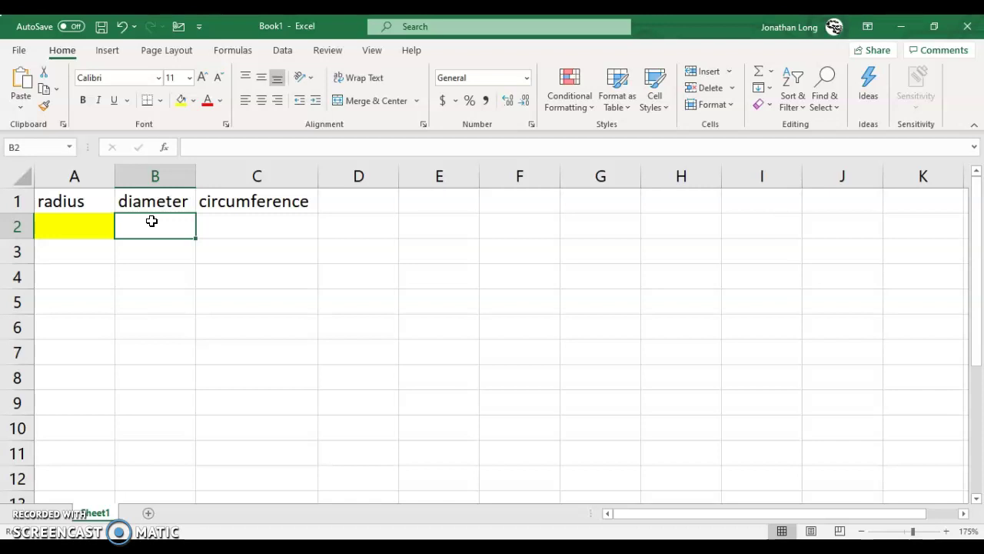
type("=")
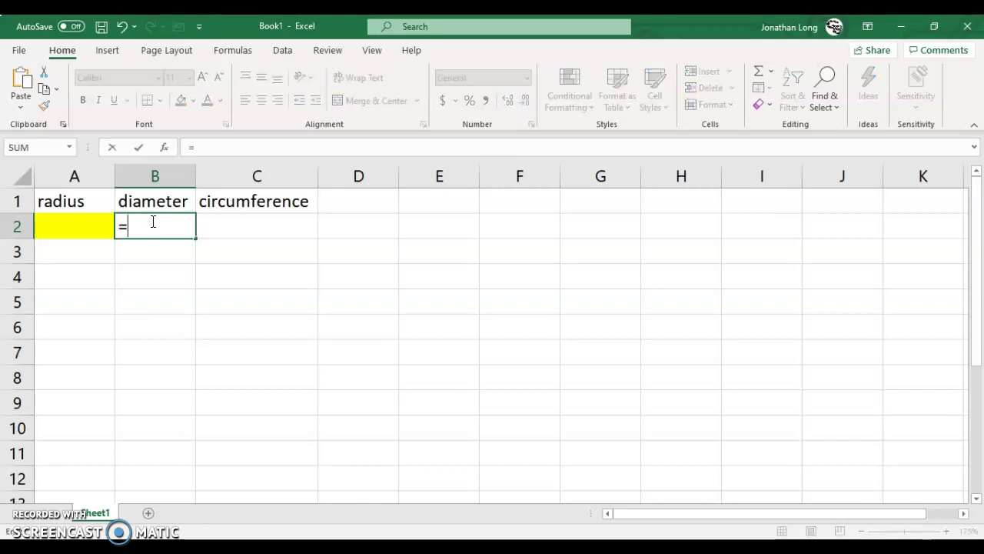
left_click(98, 222)
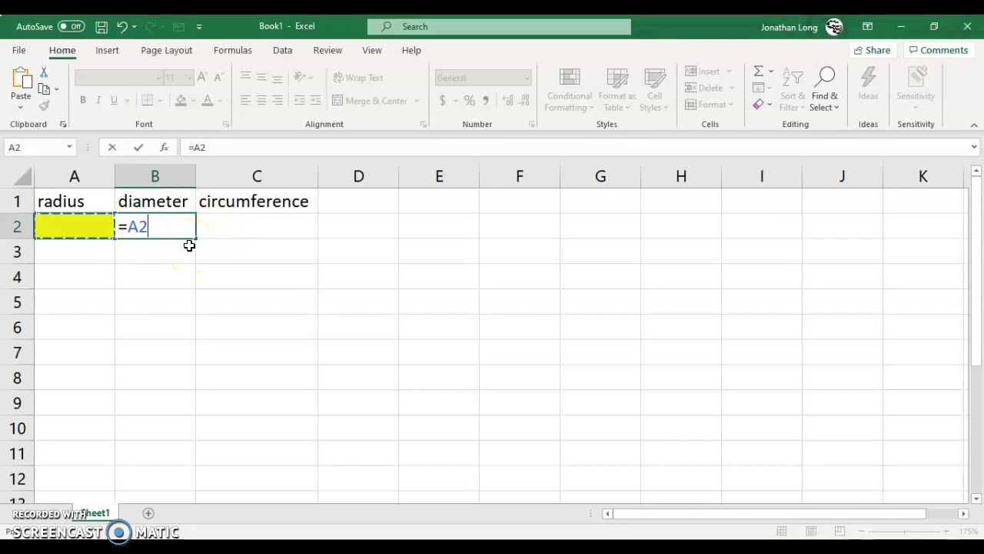
type("*2")
key("Return")
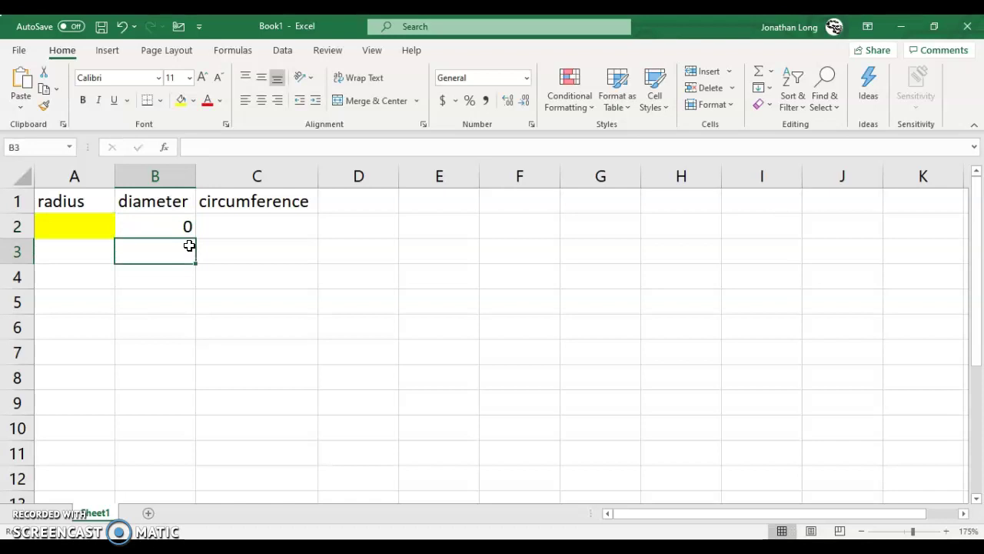
Step: Test the diameter formula by entering 2, 7 and 3.2 in turn as the radius in cell A2
left_click(96, 220)
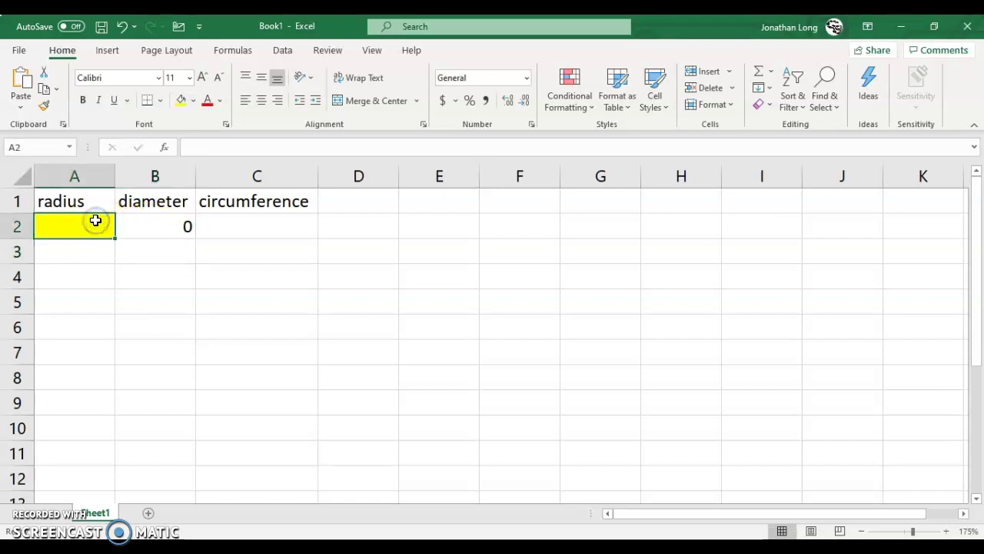
type("2")
key("Return")
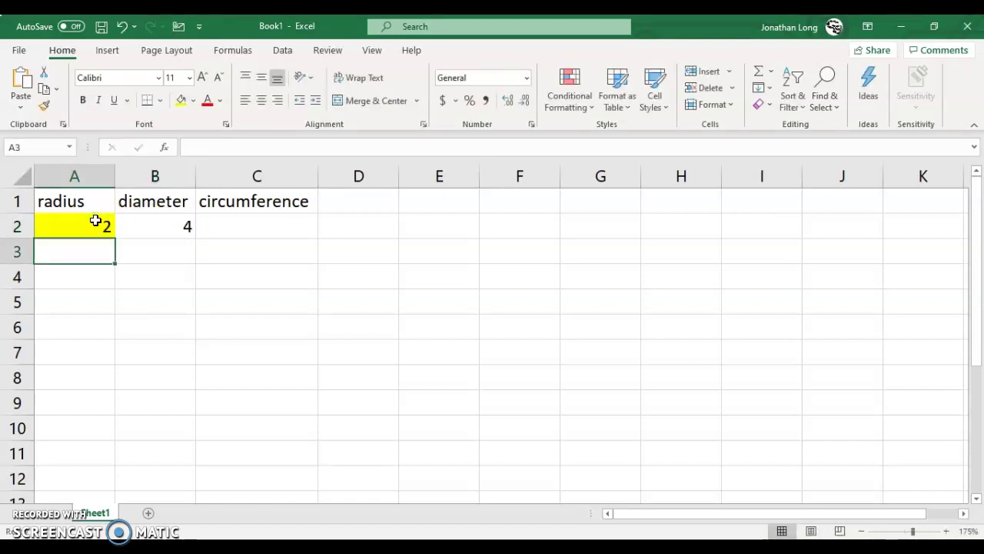
left_click(95, 220)
type("7")
key("Return")
key("Up")
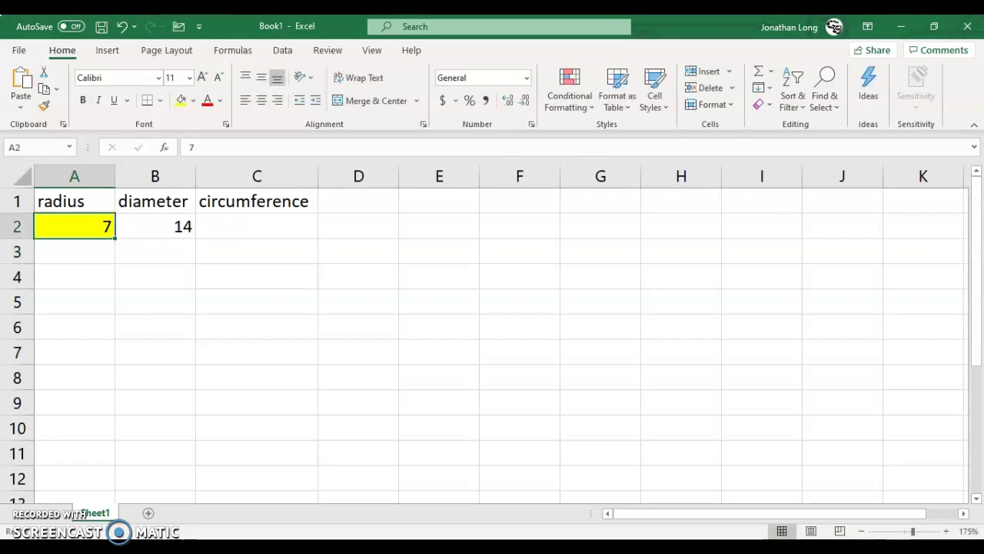
type("3.2")
key("Return")
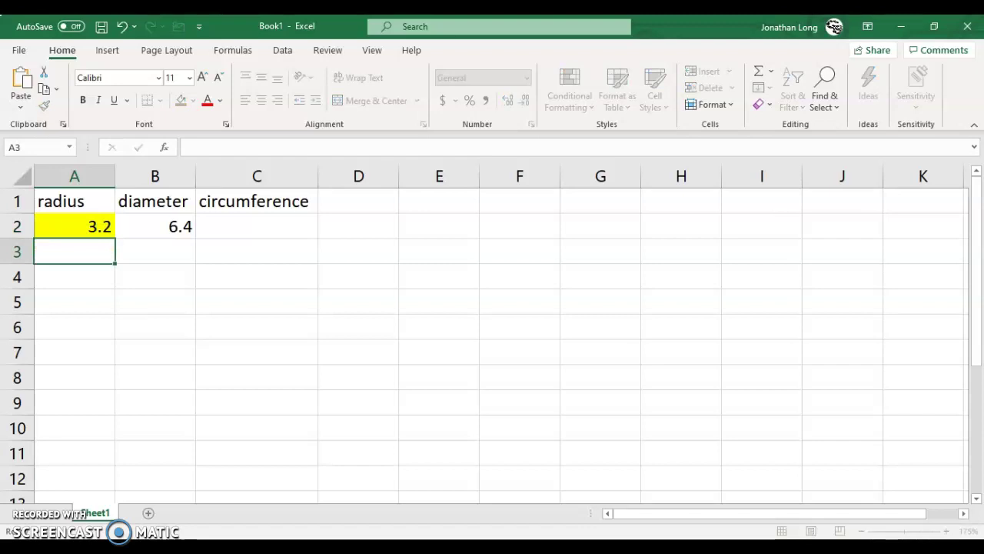
Step: Enter the formula =B2*3.14 in cell C2 to calculate the circumference from the diameter
key("Up")
key("Right")
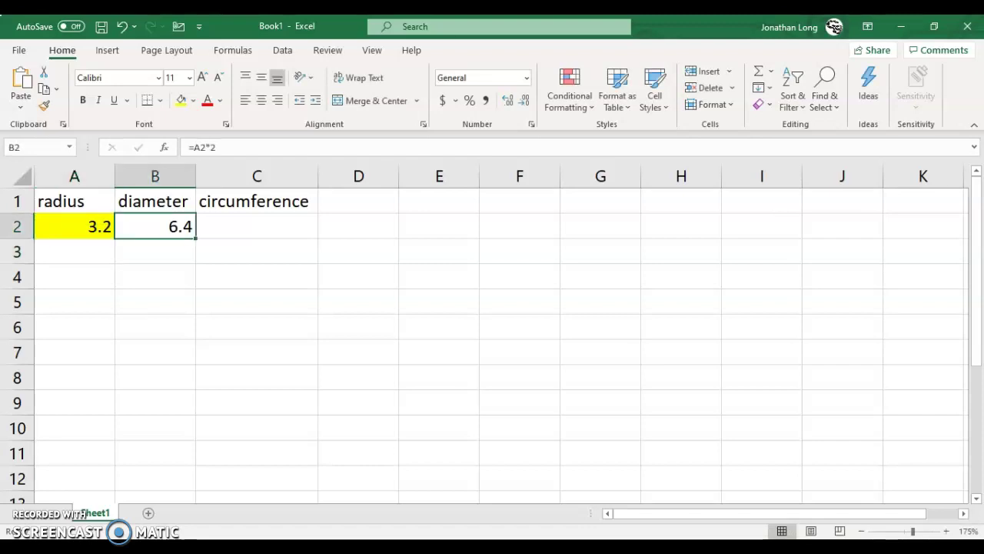
key("Right")
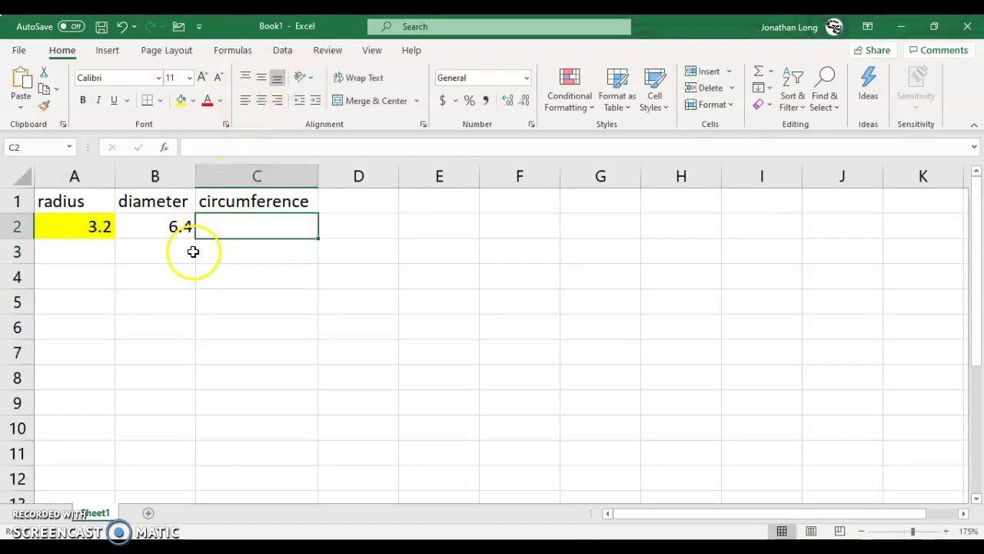
left_click(219, 223)
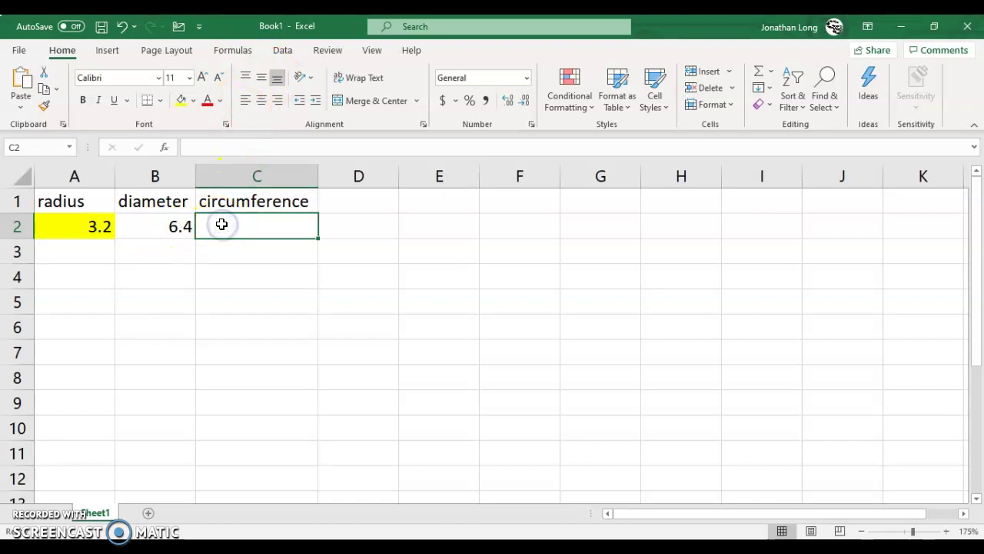
type("=")
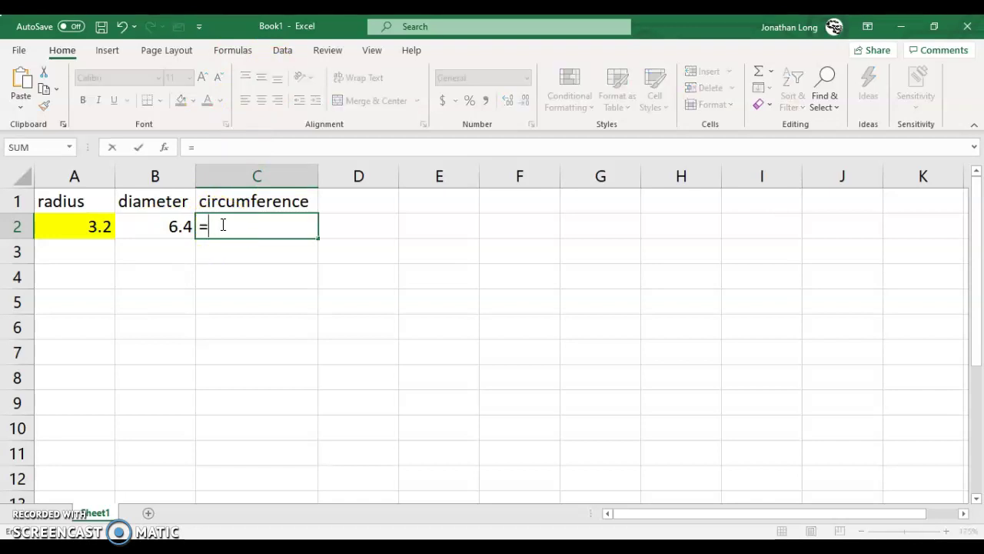
left_click(170, 226)
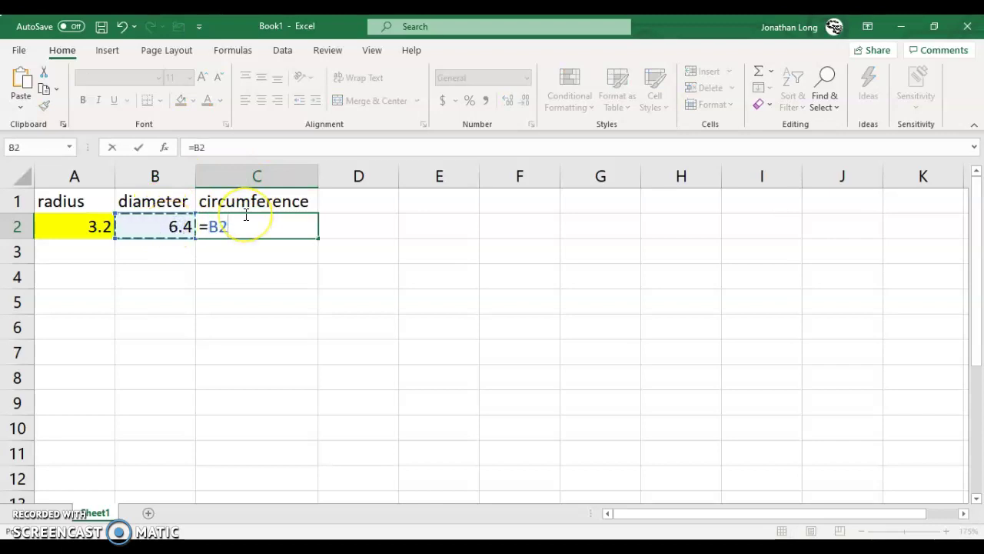
type("*")
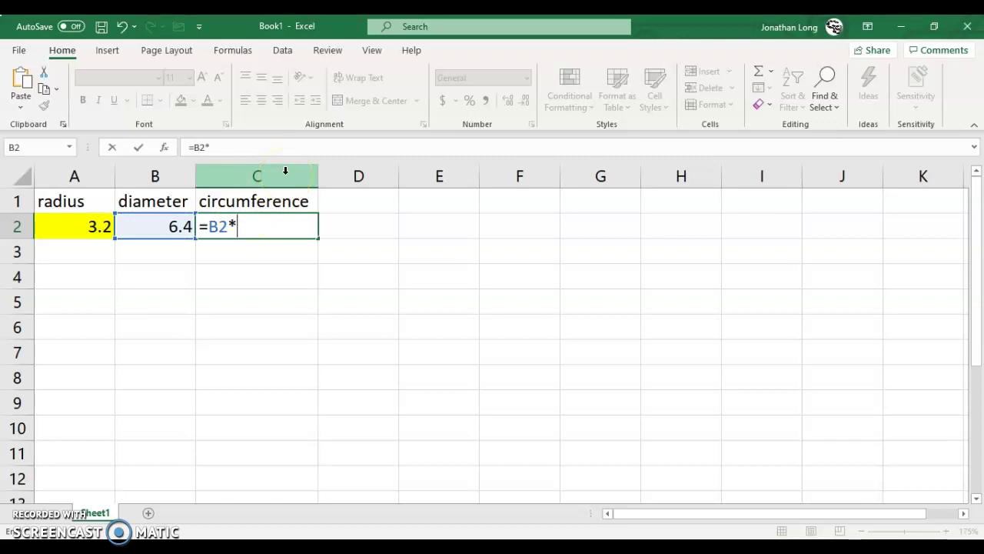
type("3.14")
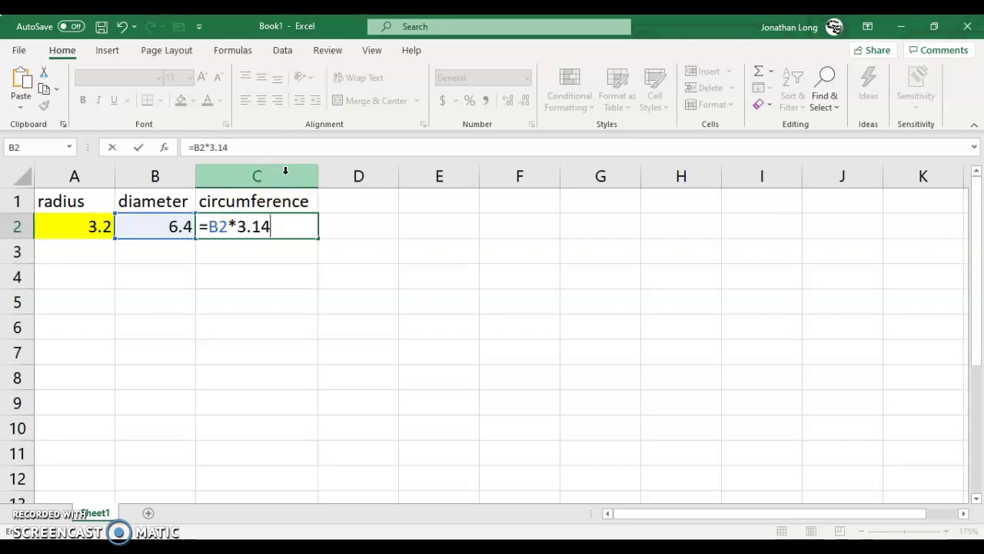
key("Return")
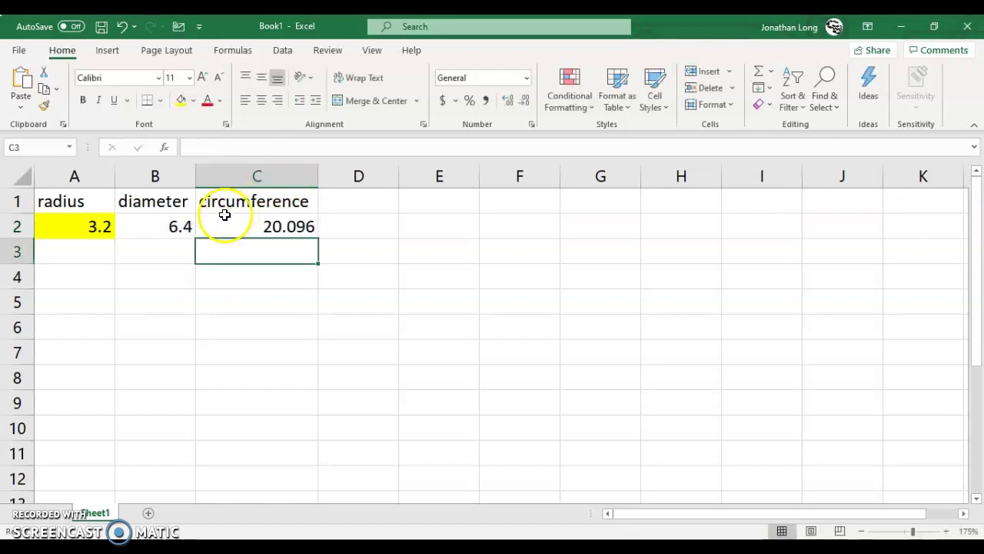
Step: Test the diameter and circumference formulas by entering 7 and finally 9 as the radius in cell A2
left_click(94, 226)
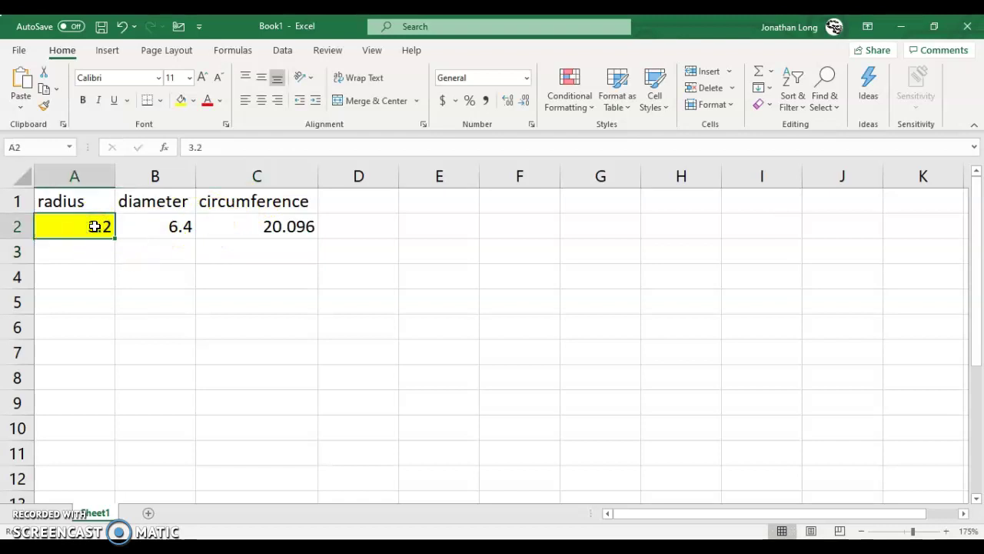
key("Return")
left_click(94, 226)
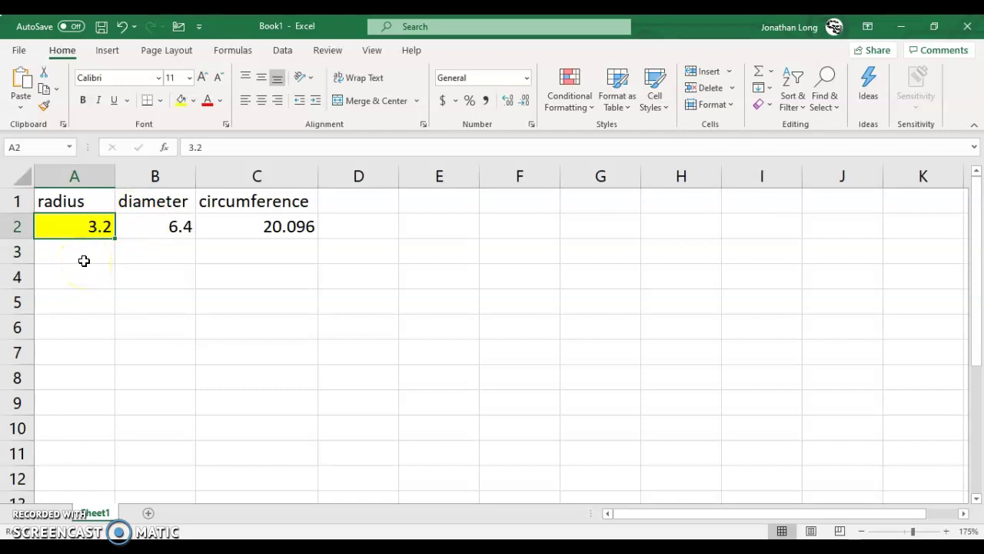
type("7")
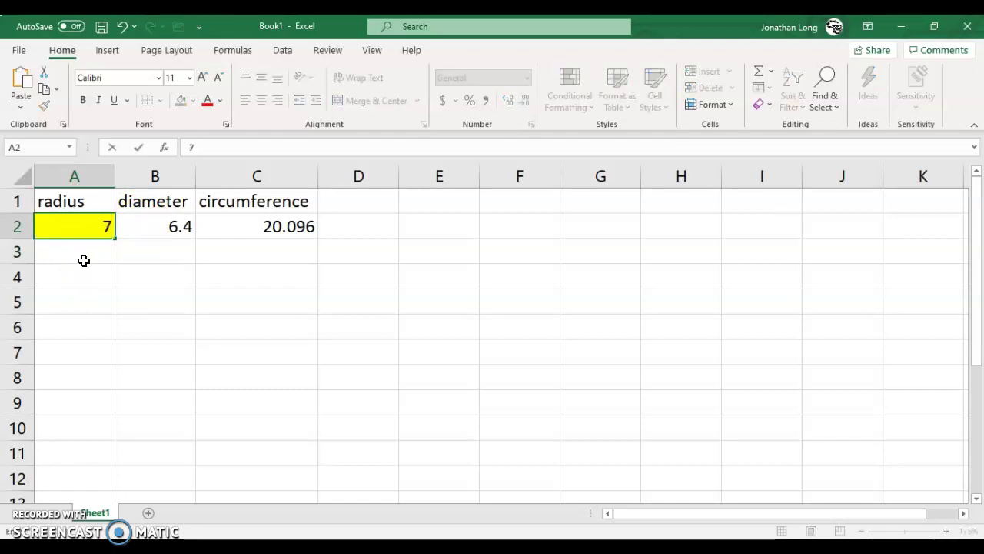
key("Return")
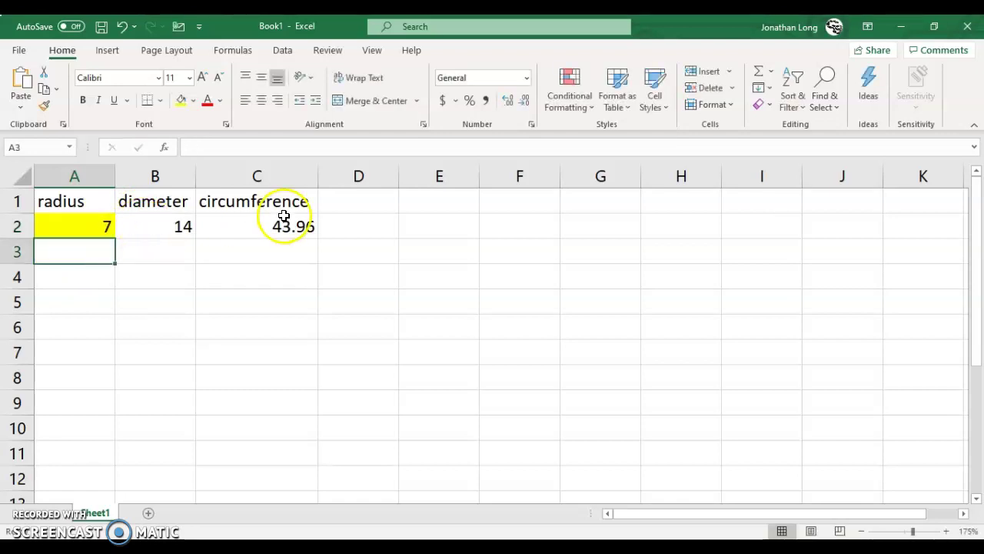
left_click(88, 229)
type("9")
key("Return")
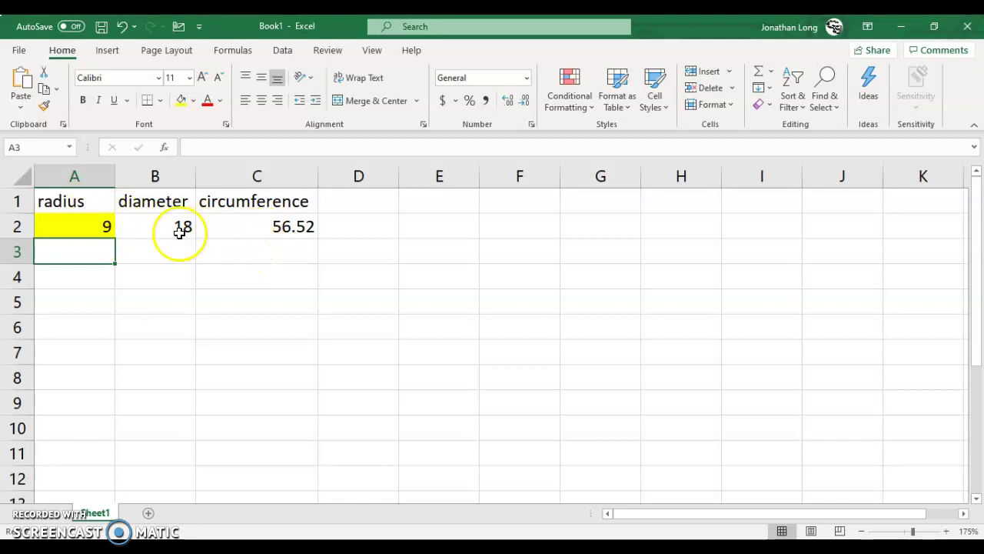
left_click(78, 223)
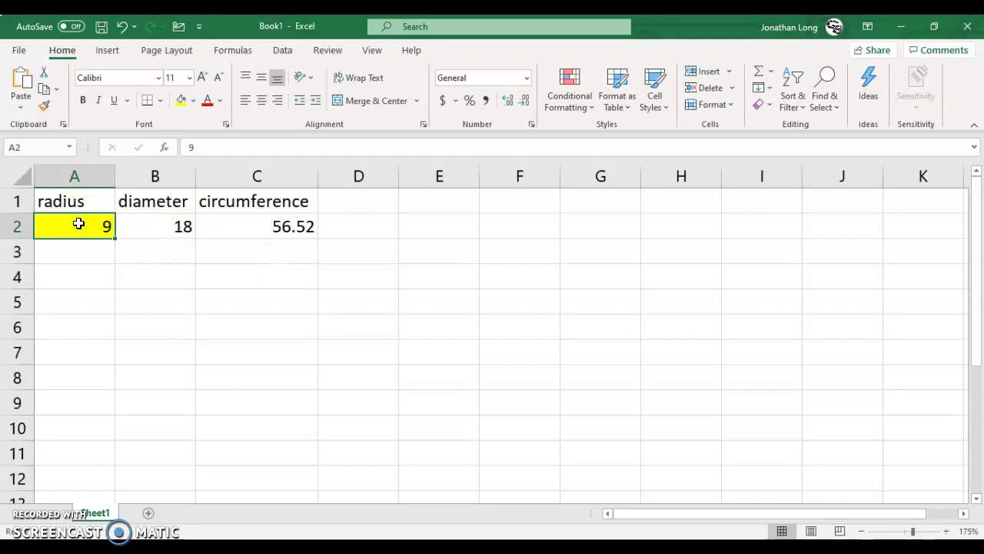
Step: Enter the headings diameter, radius and circumference in cells A4, B4 and C4
left_click(76, 281)
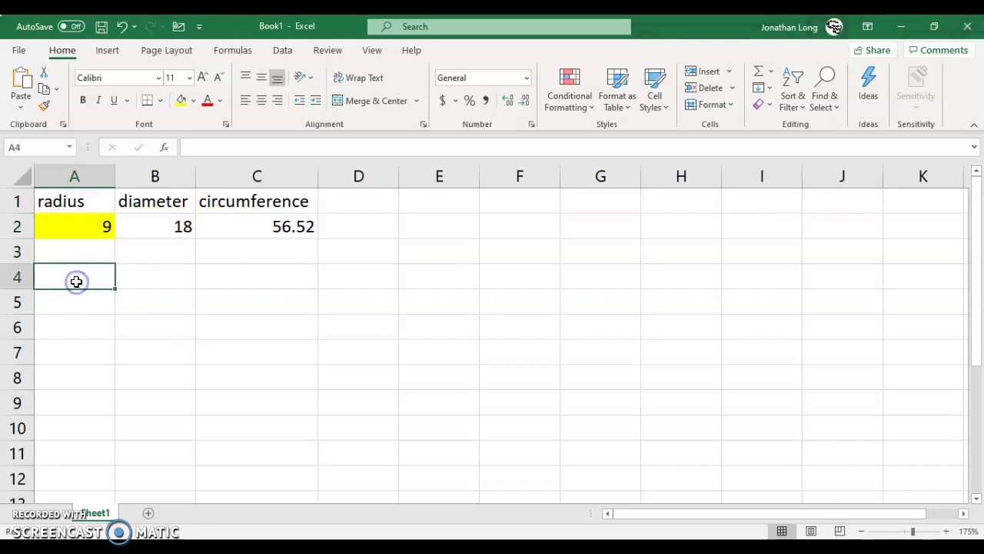
type("diameter")
key("Tab")
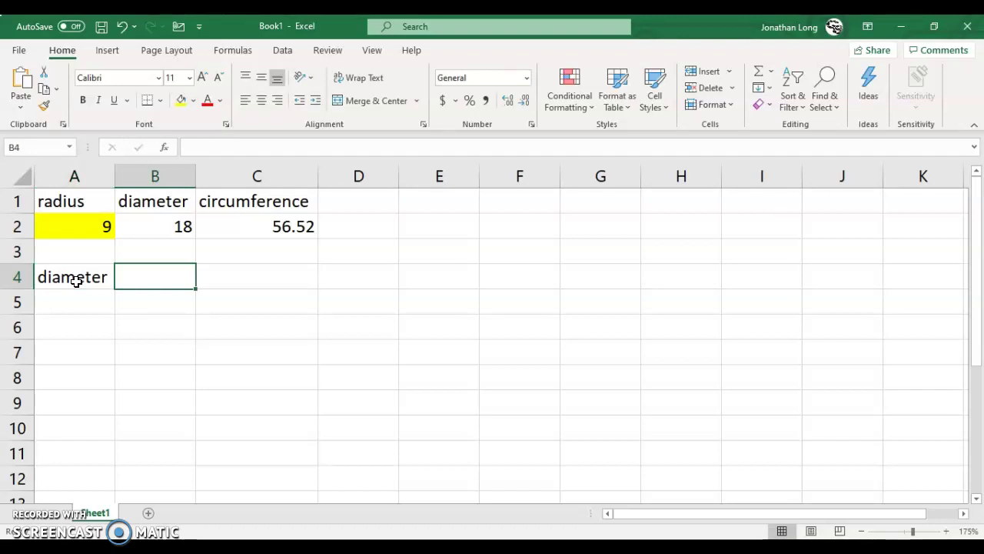
type("radius")
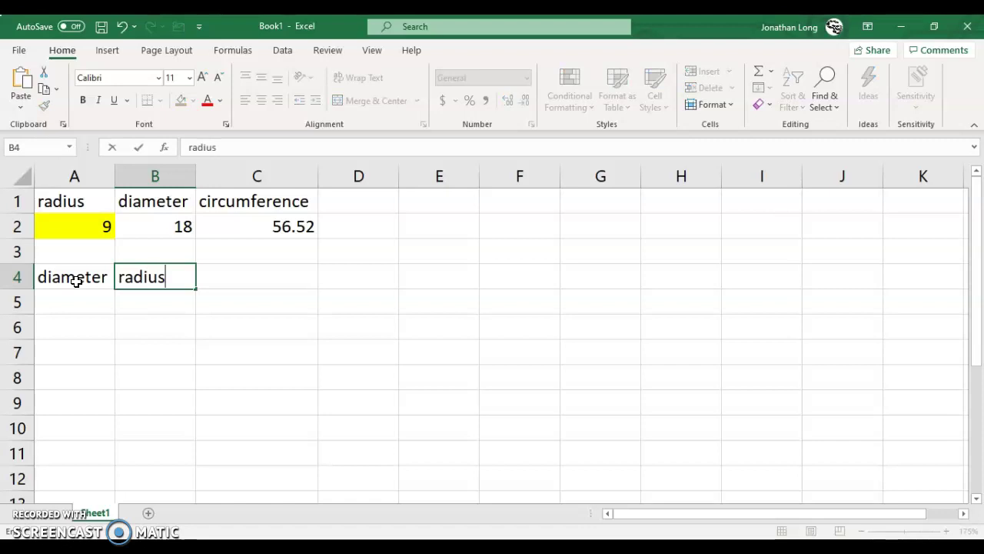
key("Tab")
type("cir")
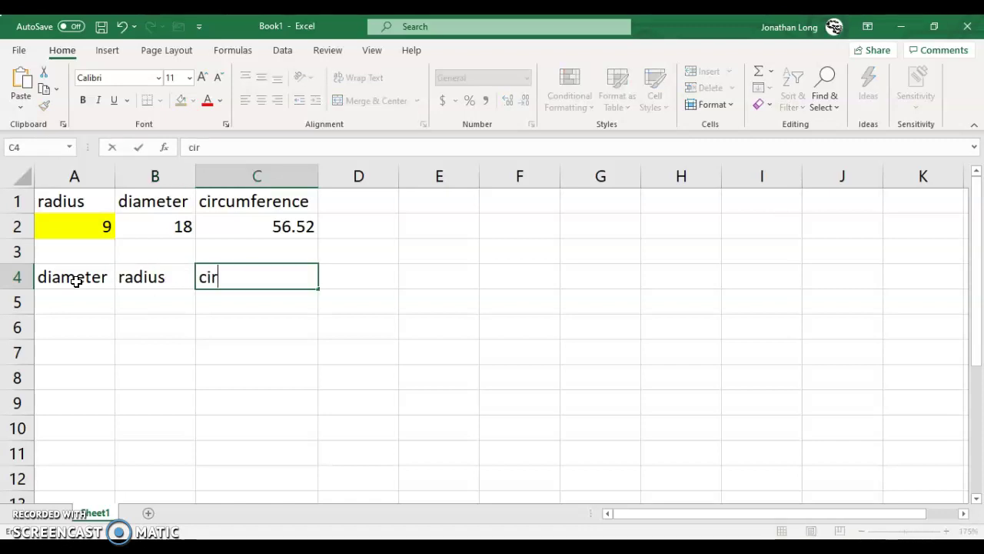
type("cumference")
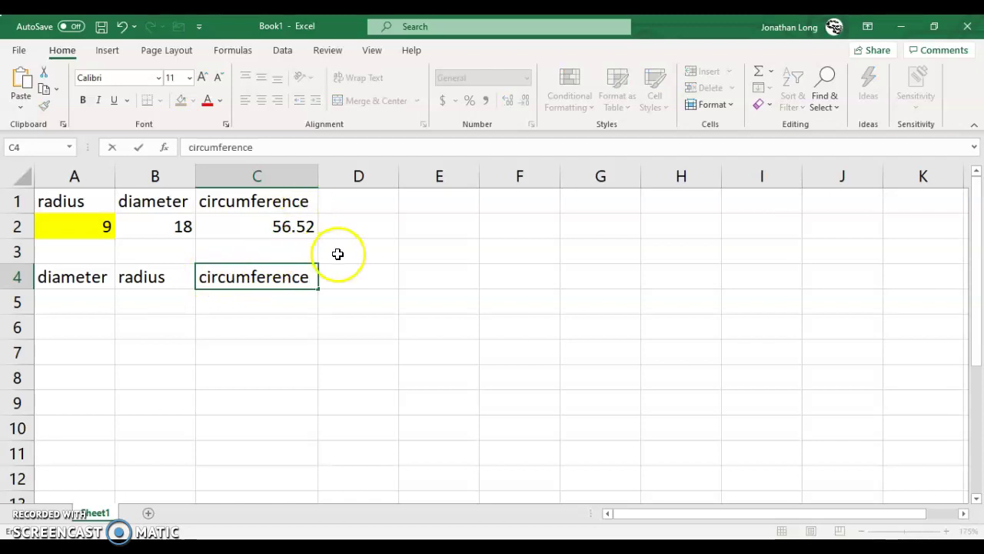
key("Return")
Step: AutoFit column C to its circumference headings and fill cell A5 with yellow as the diameter input cell
left_click_drag(316, 186, 290, 178)
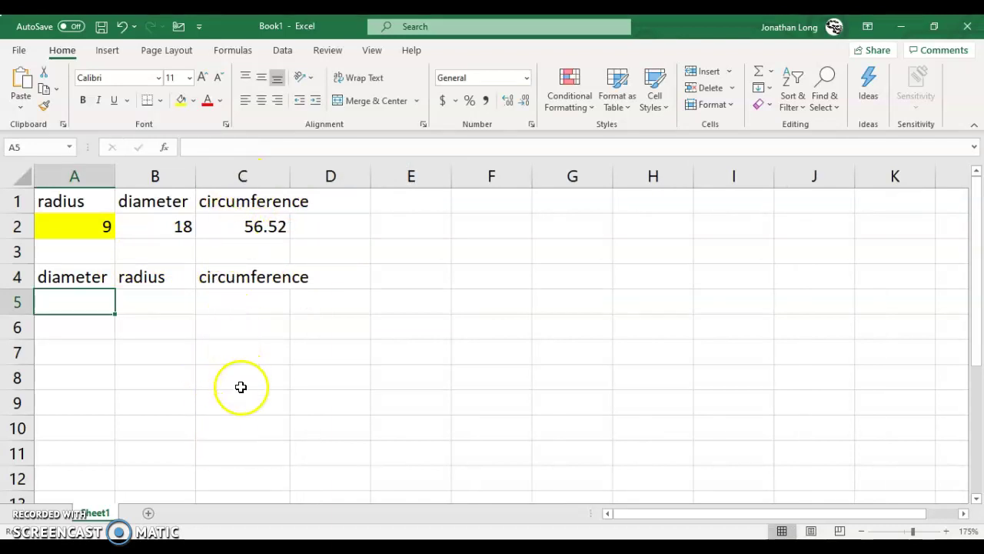
double_click(292, 178)
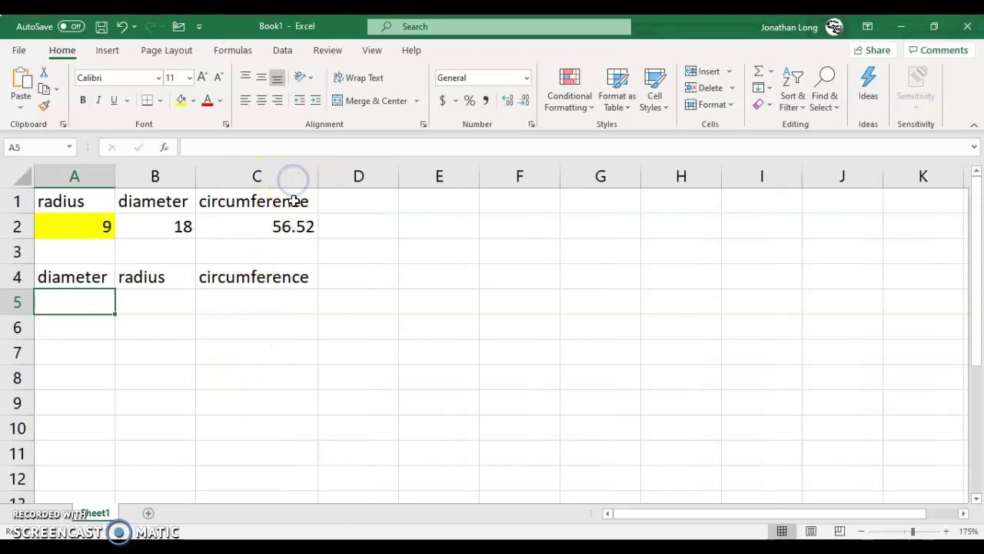
left_click(80, 304)
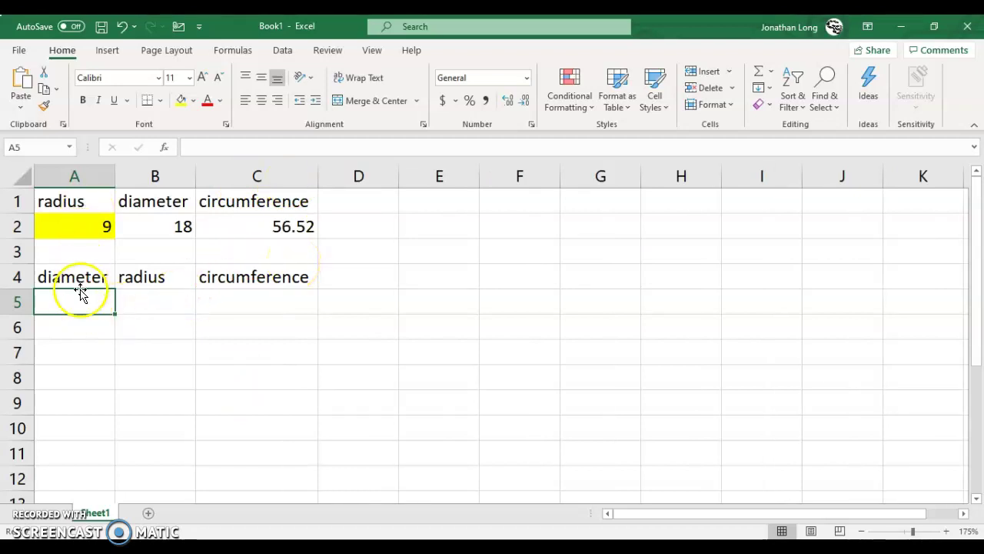
left_click(175, 103)
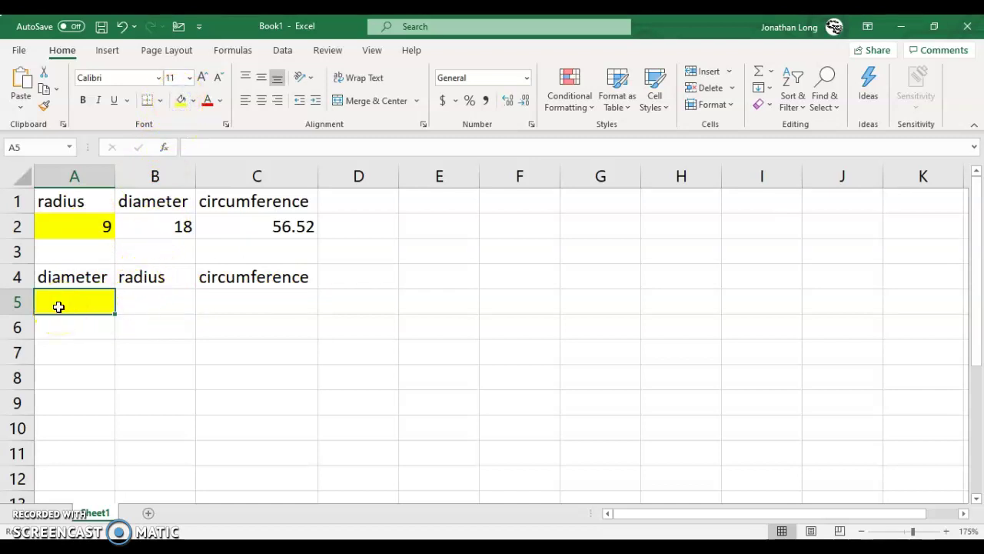
Step: Enter the formula =A5/2 in cell B5 to calculate the radius from the diameter
left_click(153, 300)
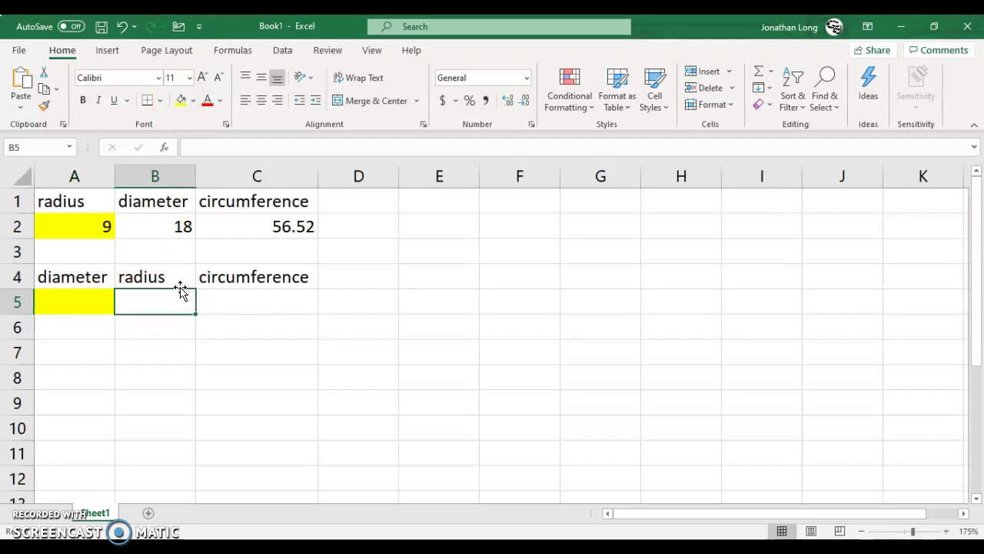
type("=")
left_click(83, 298)
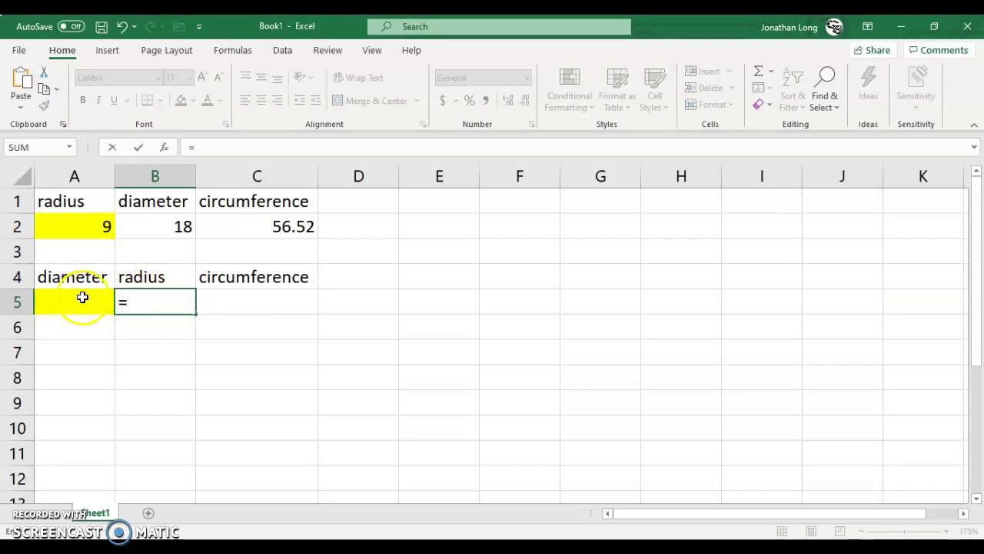
left_click(85, 299)
type("/2")
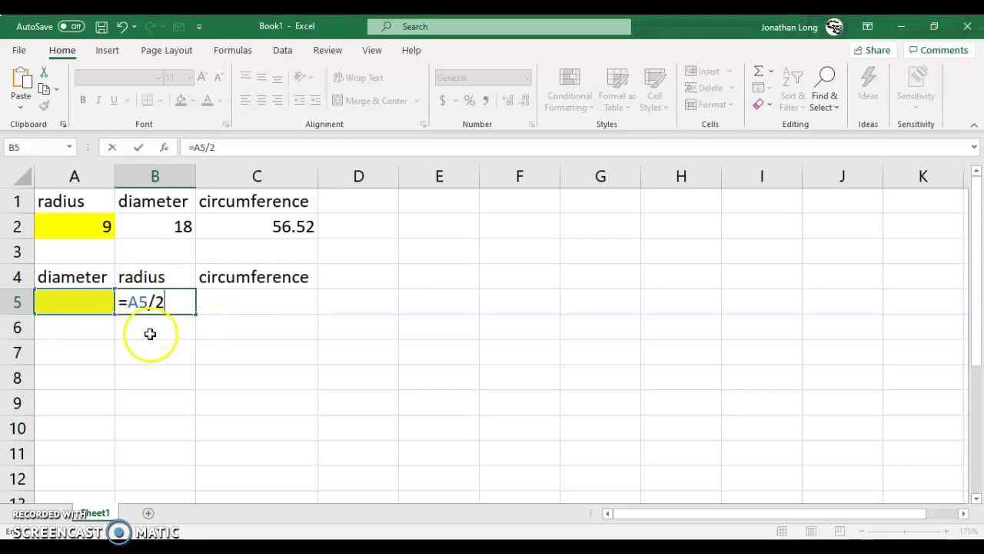
left_click(175, 334)
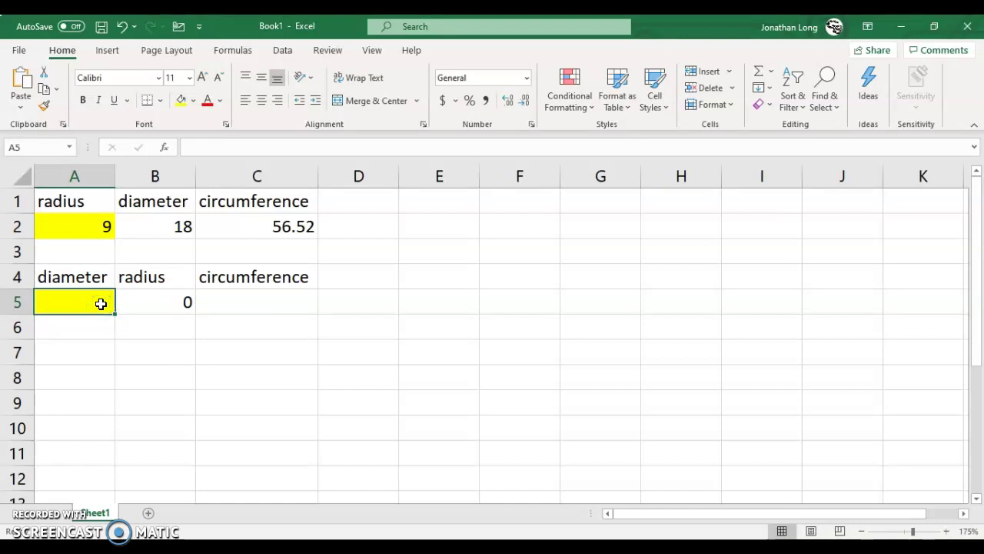
Step: Test the radius formula by entering 18, 4 and 2 in turn as the diameter in cell A5
type("19")
type("8")
key("Return")
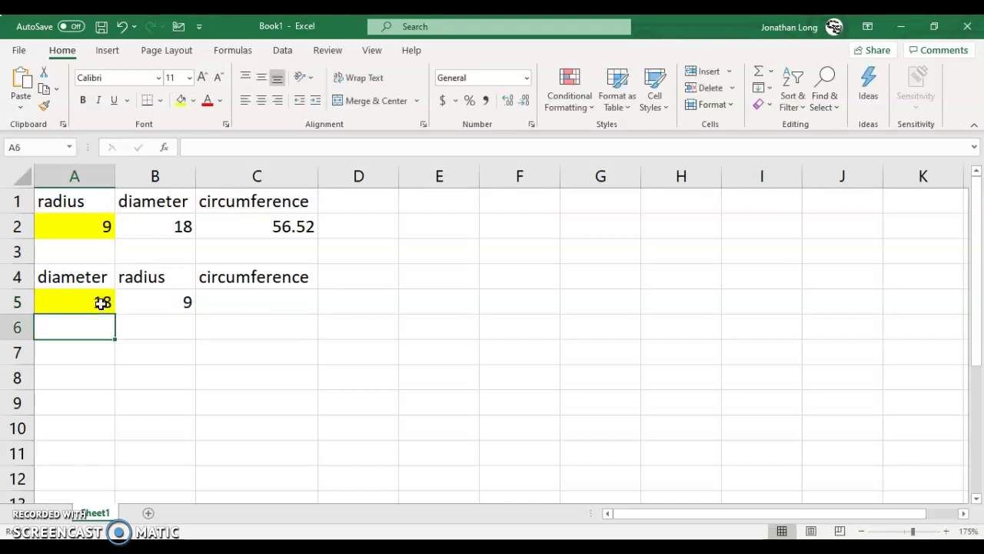
key("Up")
type("4")
key("Return")
key("Up")
type("2")
key("Return")
key("Up")
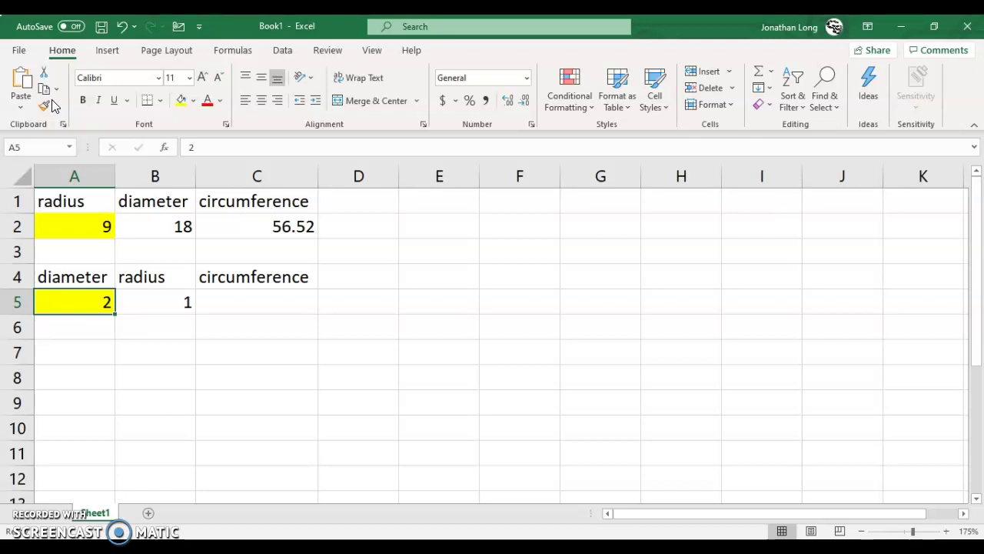
Step: Enter the formula =A5*3.14 in cell C5 to calculate the circumference from the diameter
left_click(252, 302)
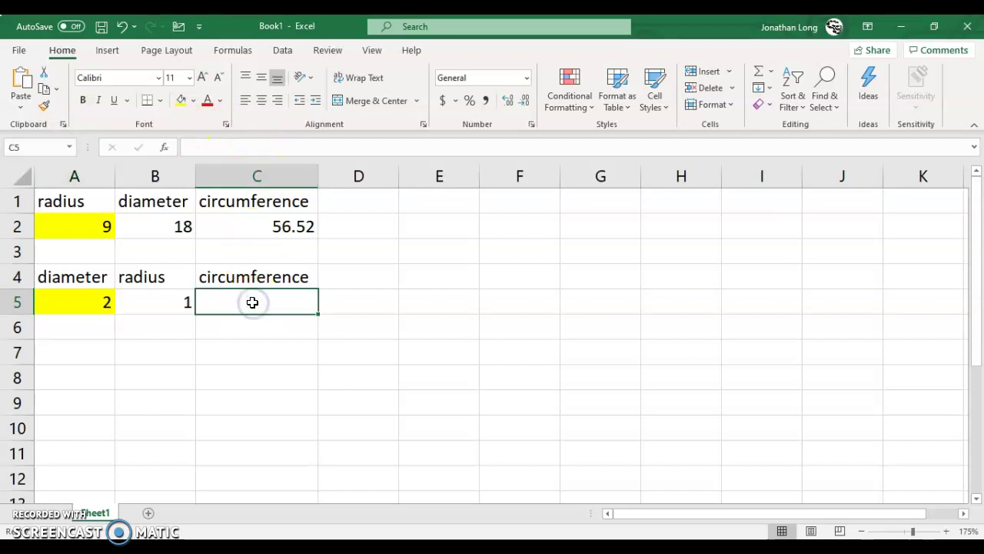
type("=")
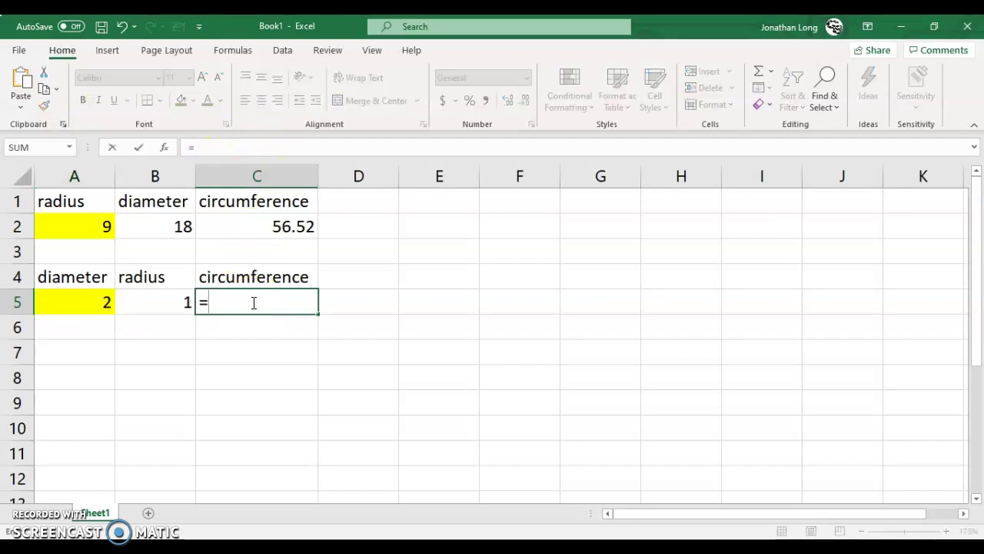
left_click(92, 304)
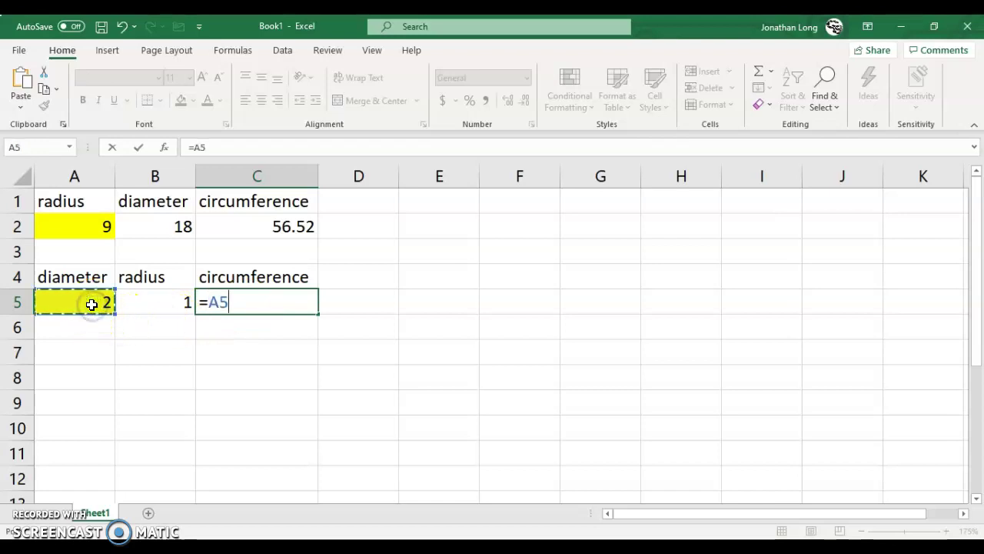
type("*")
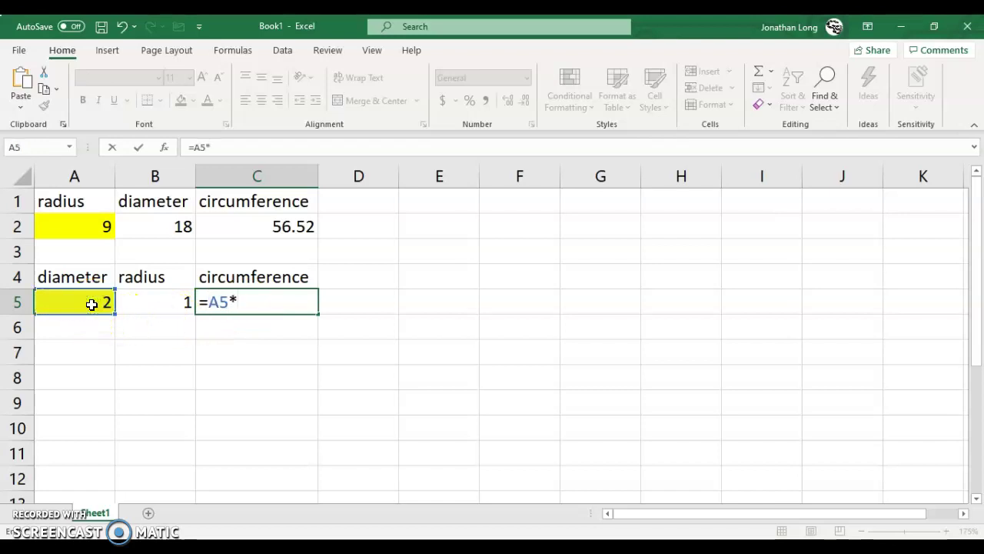
type("3.14")
key("Return")
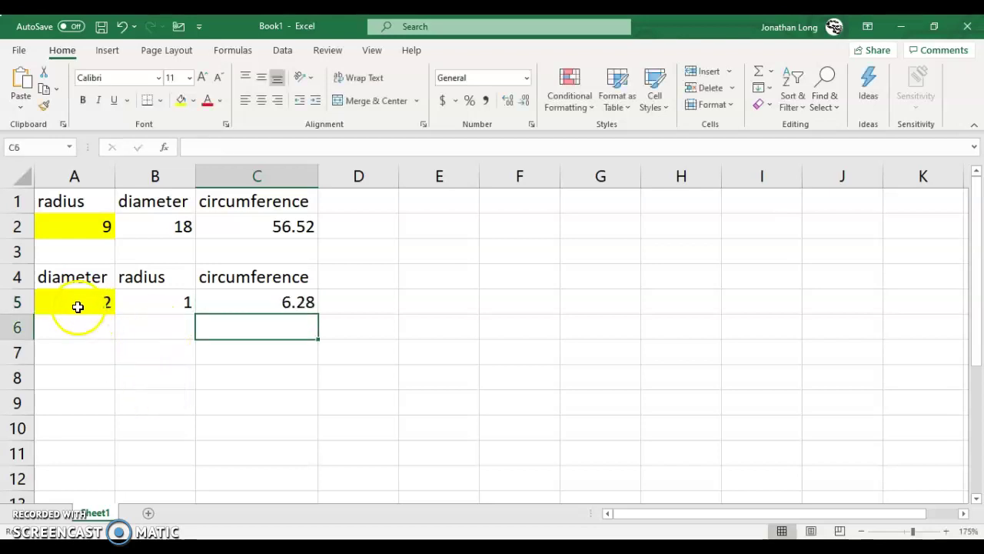
Step: Set the radius in cell A2 of the first table to 10
left_click(85, 226)
left_click(77, 301)
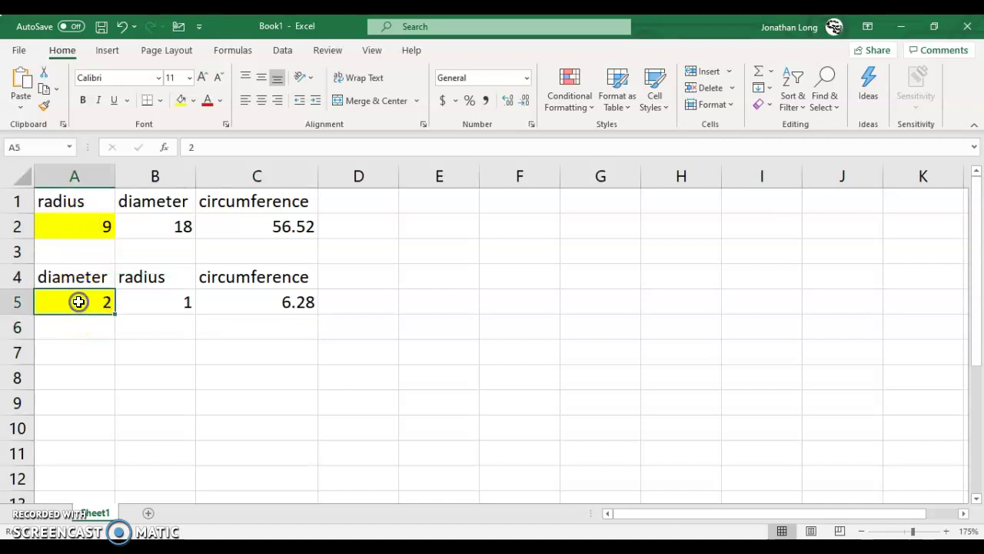
left_click(83, 227)
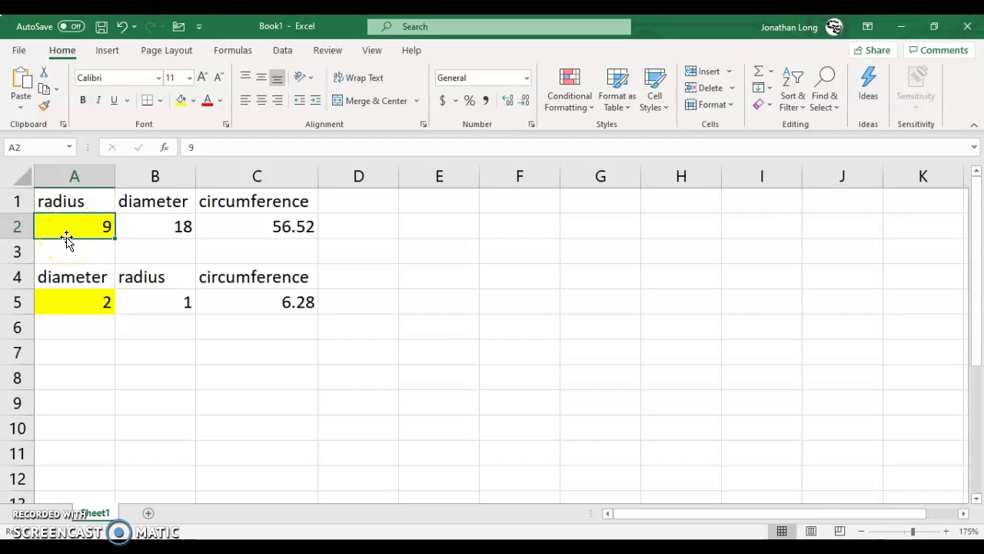
type("10")
key("Return")
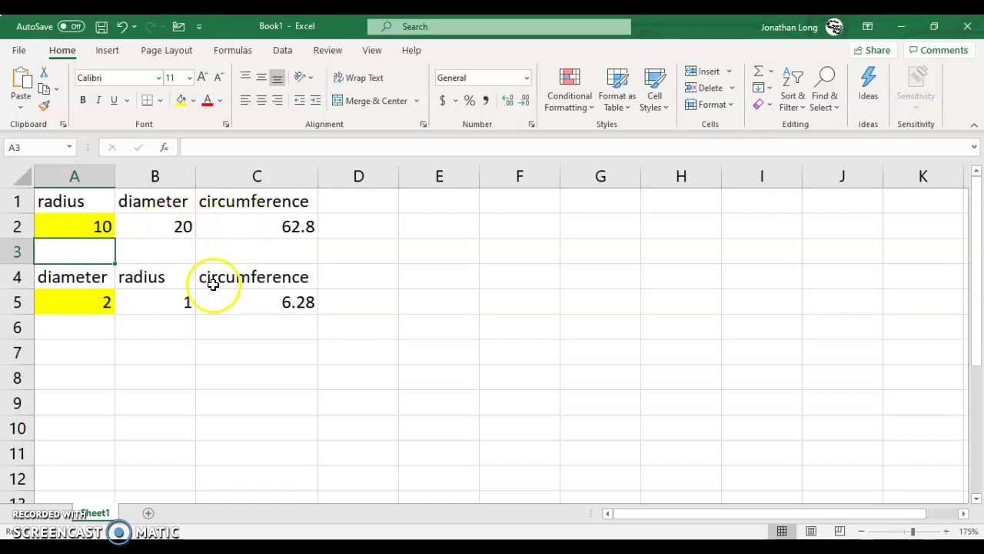
Step: Enter the heading circumference in cell A7 and AutoFit column A to its text
left_click(76, 357)
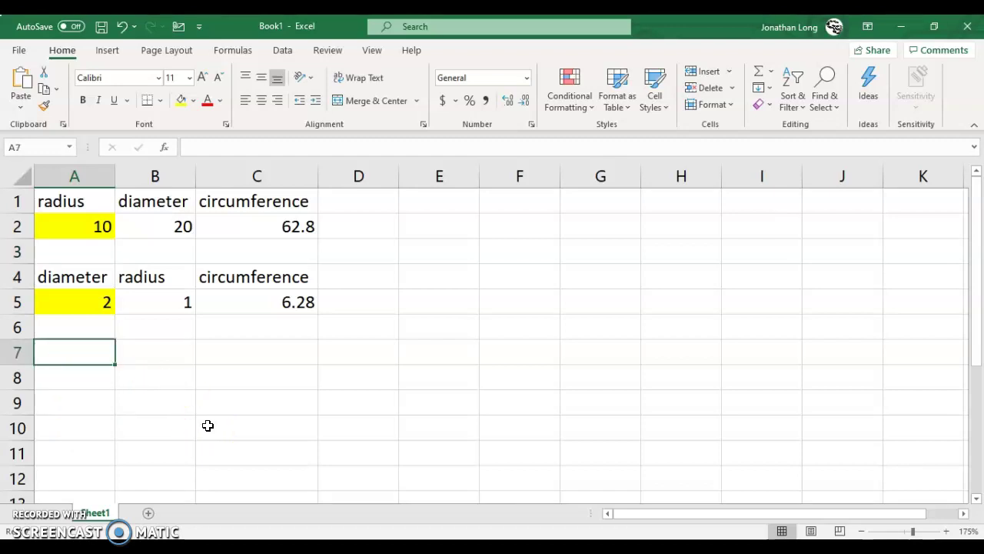
type("cir")
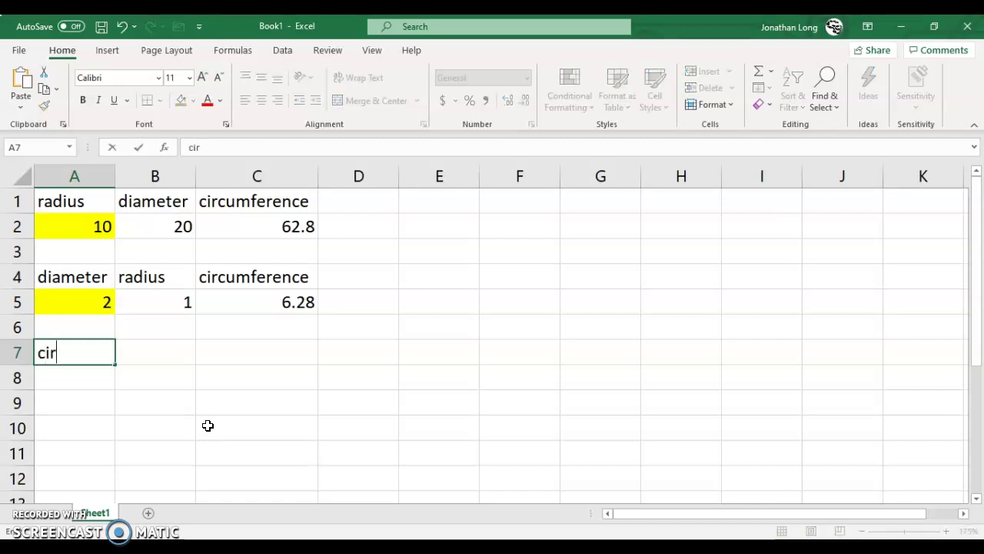
type("cumference")
key("Return")
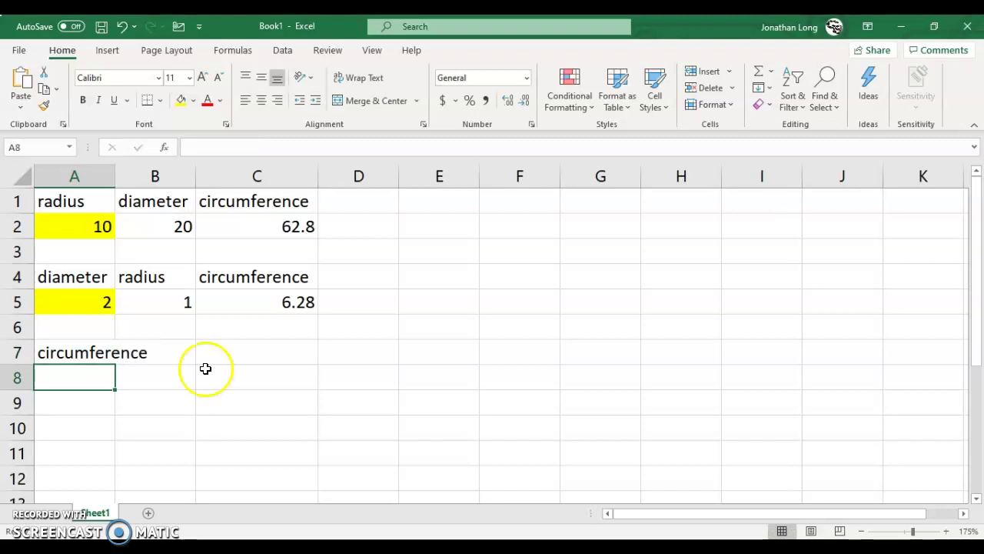
double_click(116, 179)
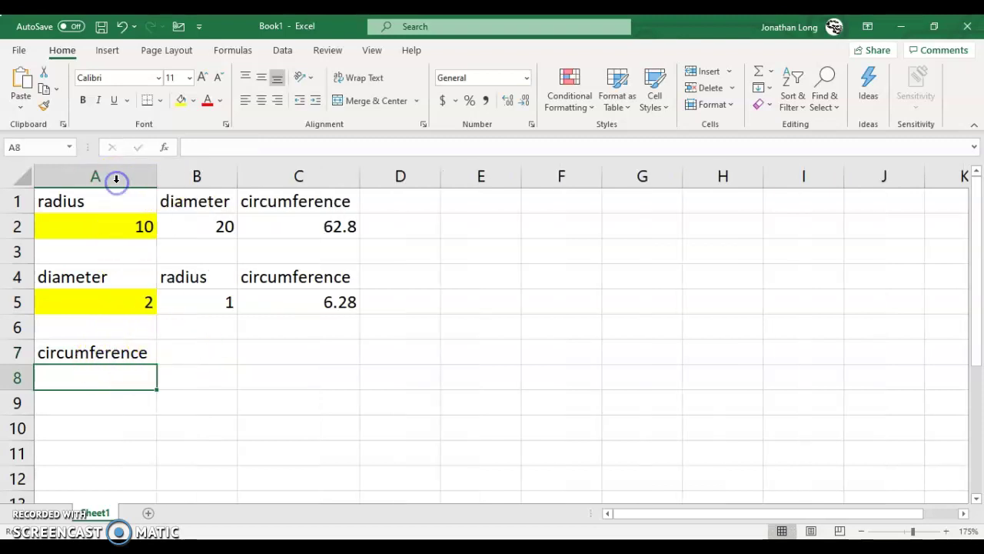
Step: Enter the headings diameter and radius in cells B7 and C7
left_click(201, 354)
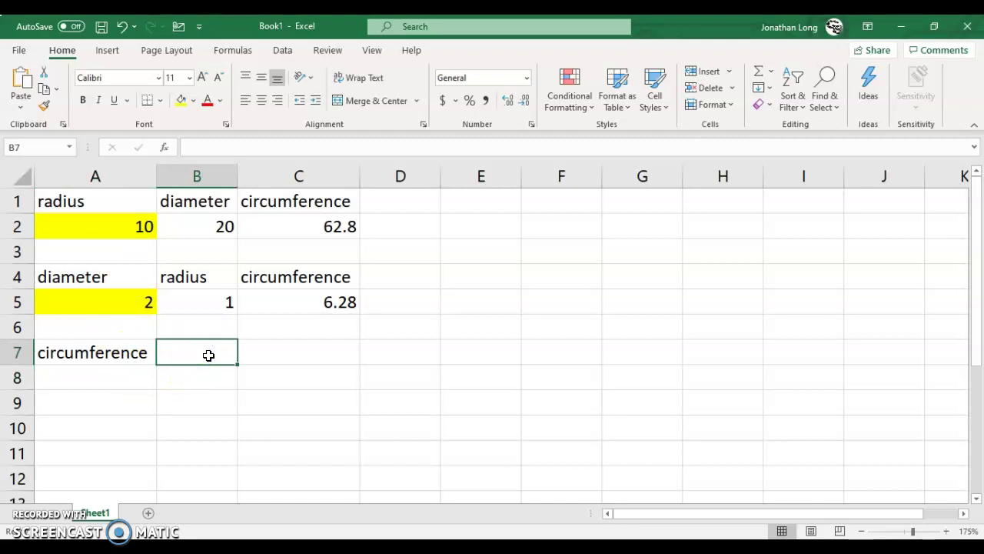
type("d")
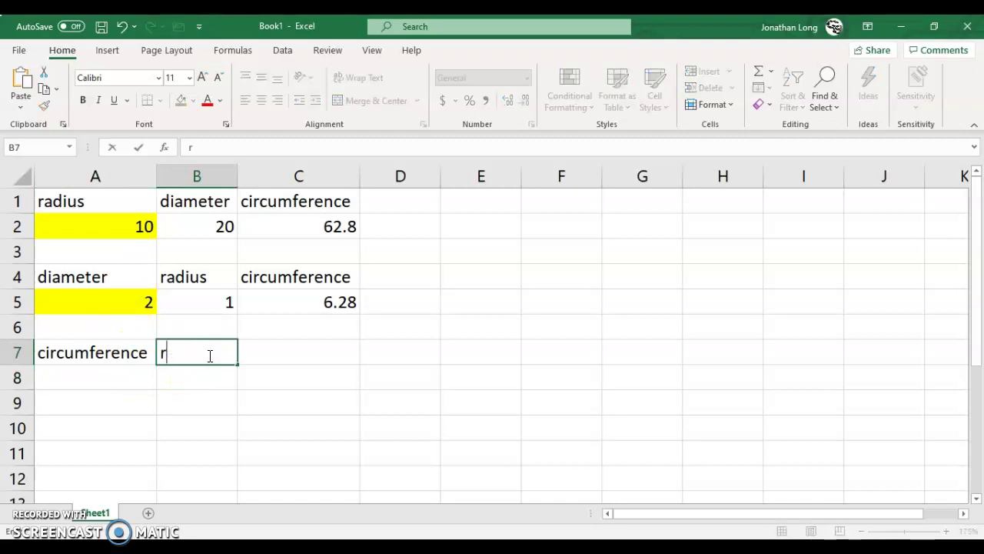
type("iameter")
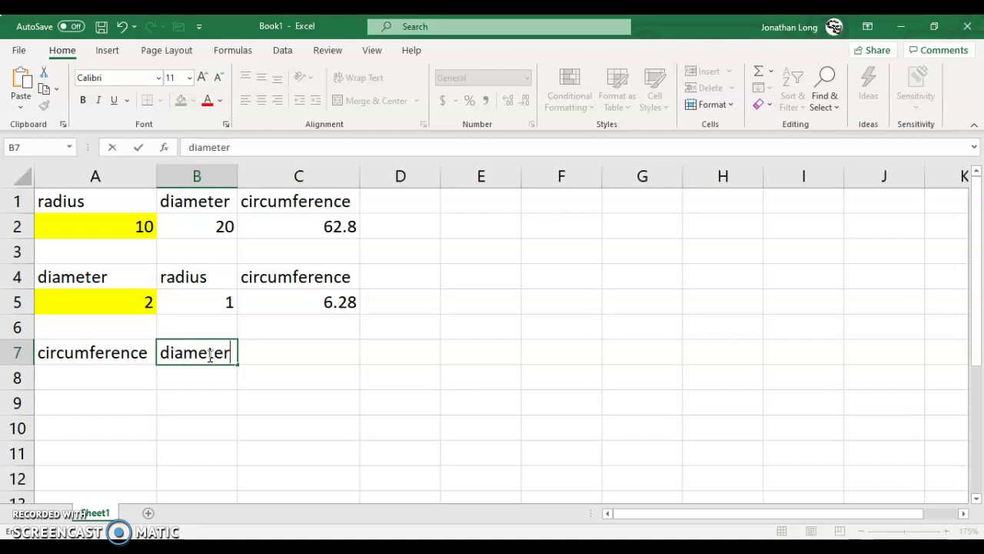
key("Tab")
type("radisu")
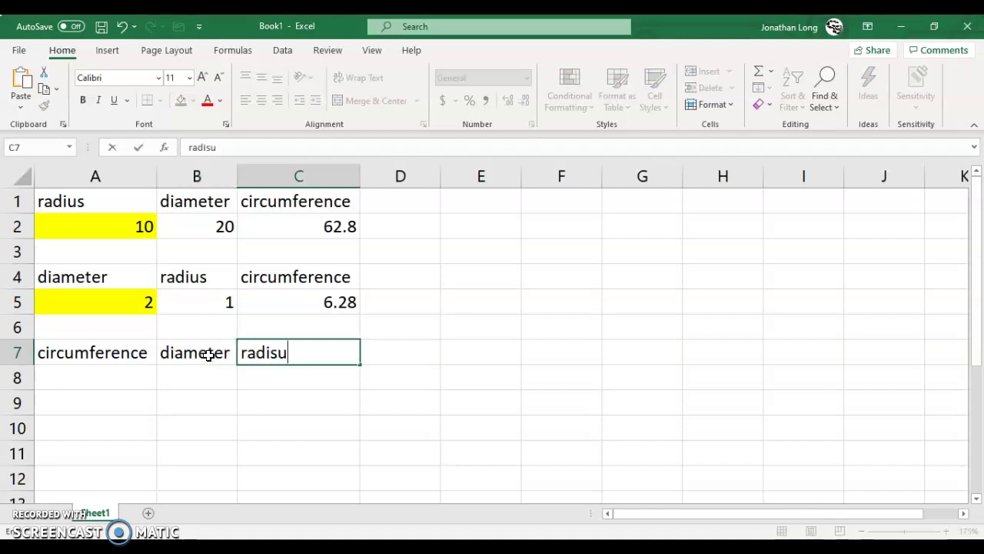
key("BackSpace")
key("BackSpace")
type("us")
key("Return")
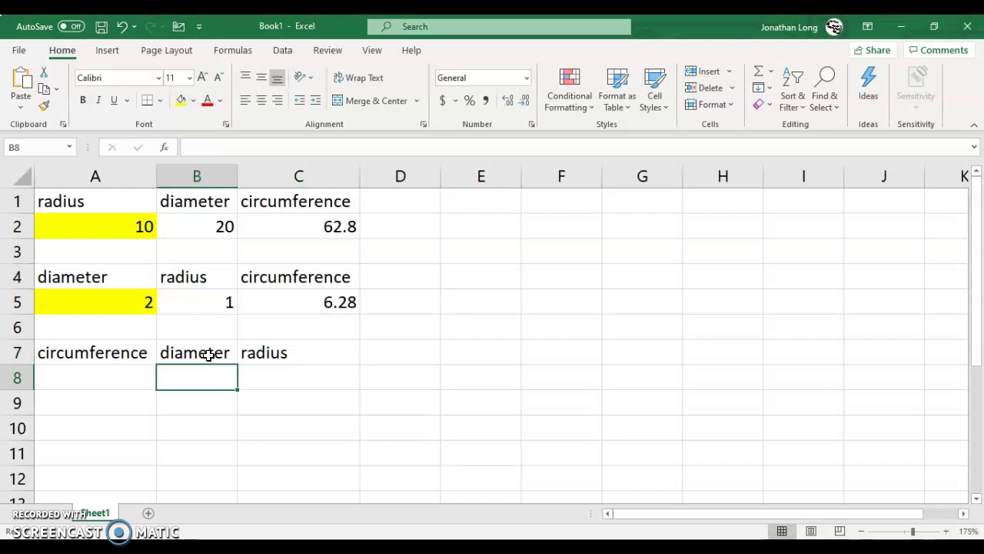
Step: Fill cell A8 with yellow as the circumference input cell and select the diameter cell B8
left_click(128, 374)
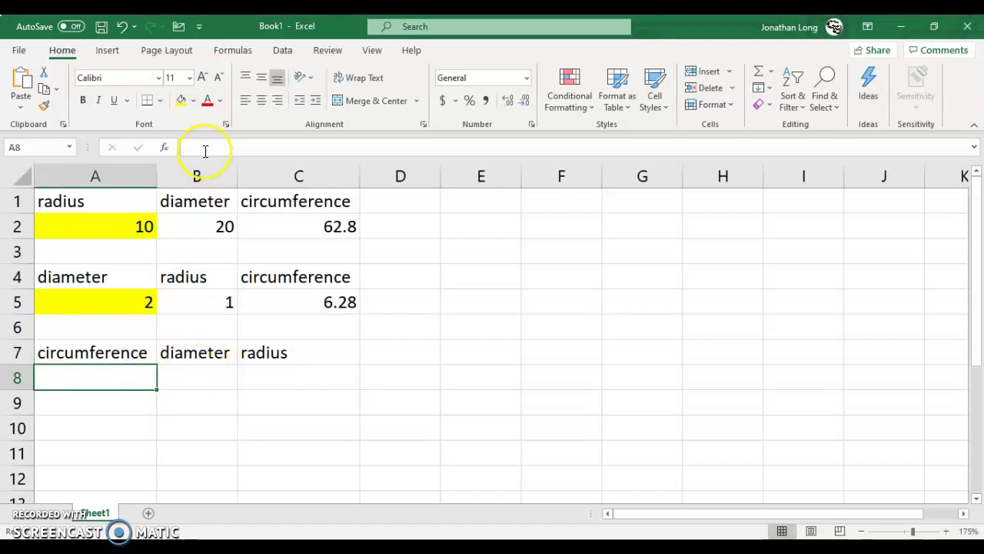
left_click(181, 100)
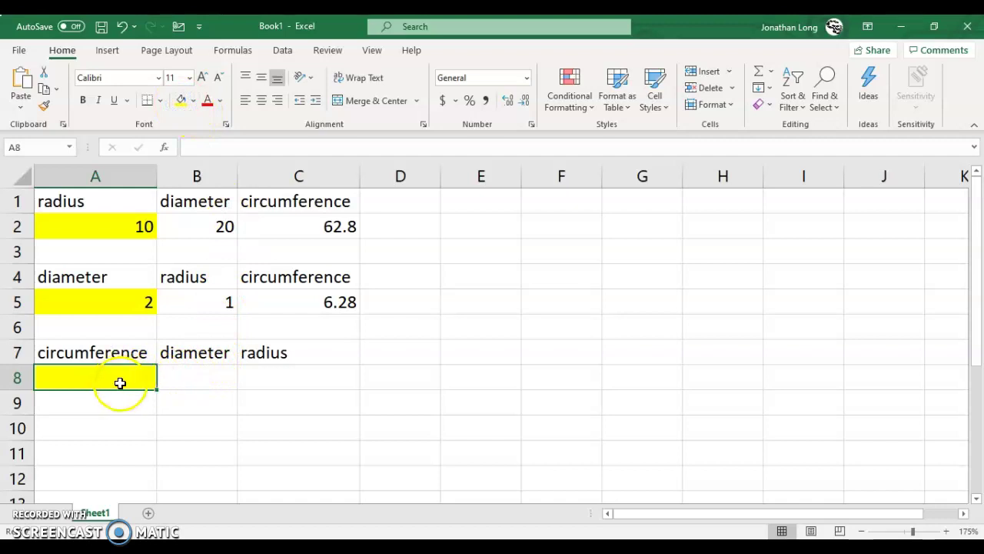
left_click(190, 376)
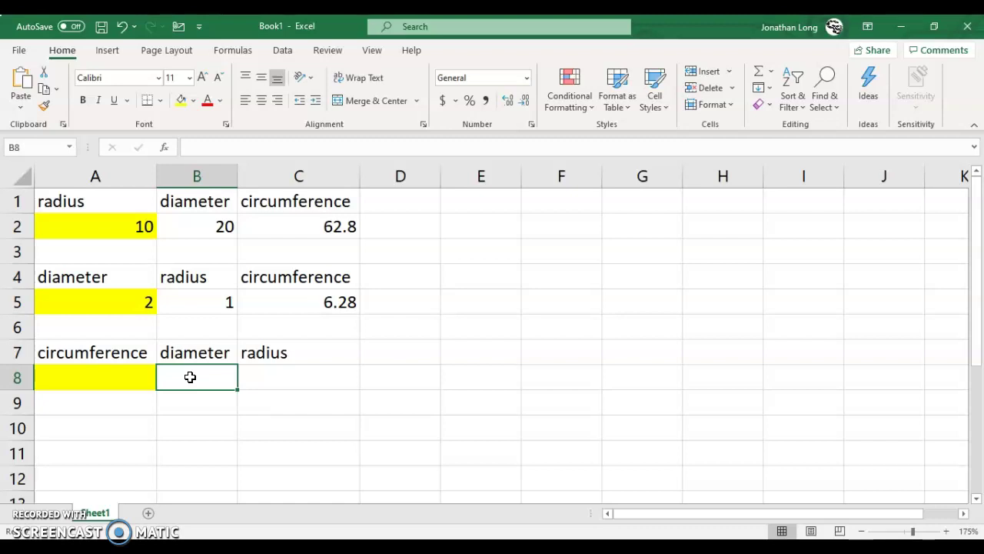
Step: Enter the formula =A8/3.14 in cell B8 to compute the diameter from the circumference
type("=")
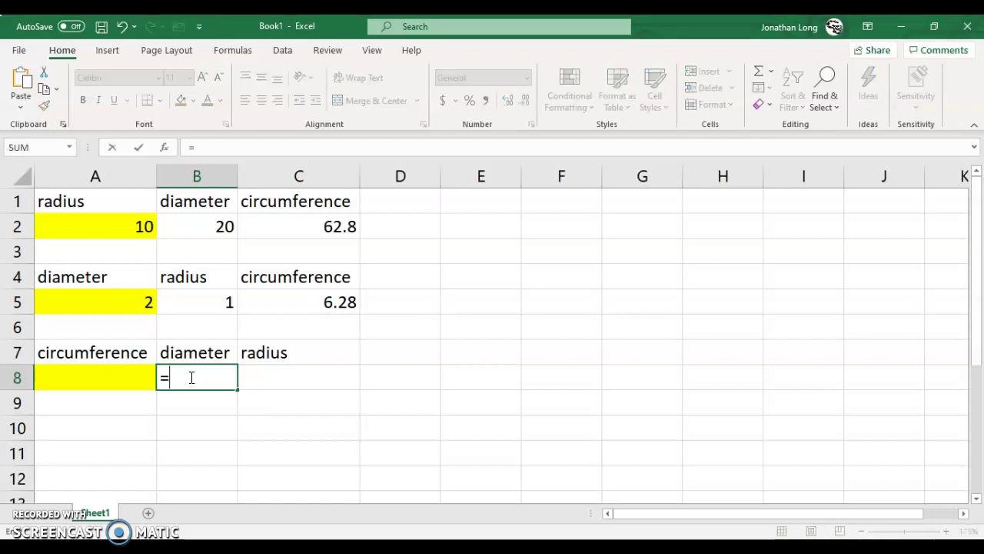
left_click(143, 375)
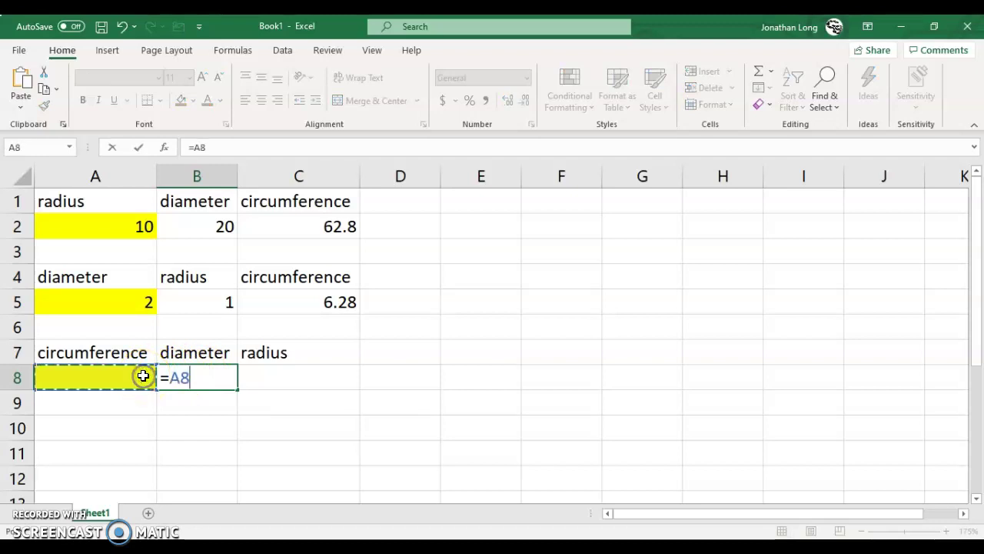
type("/")
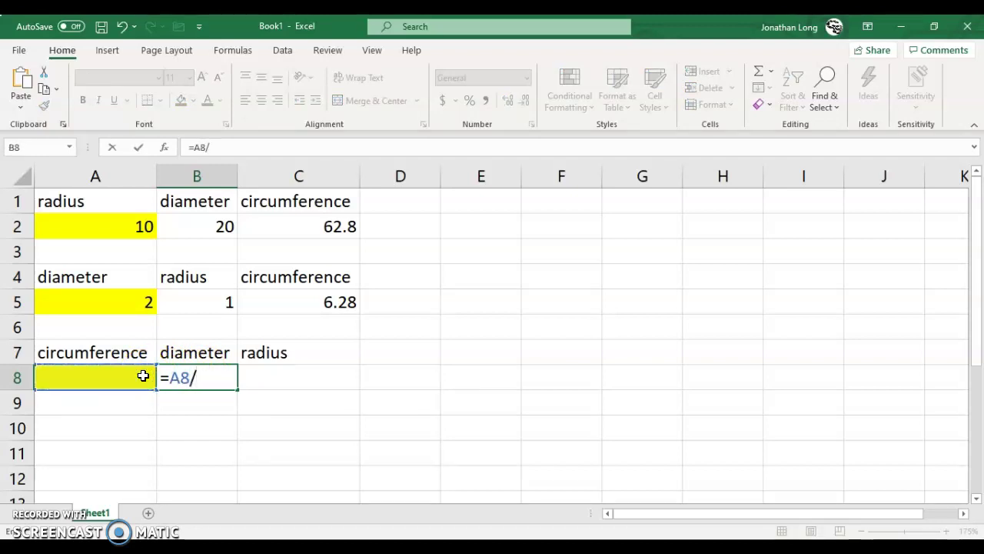
type("3.14")
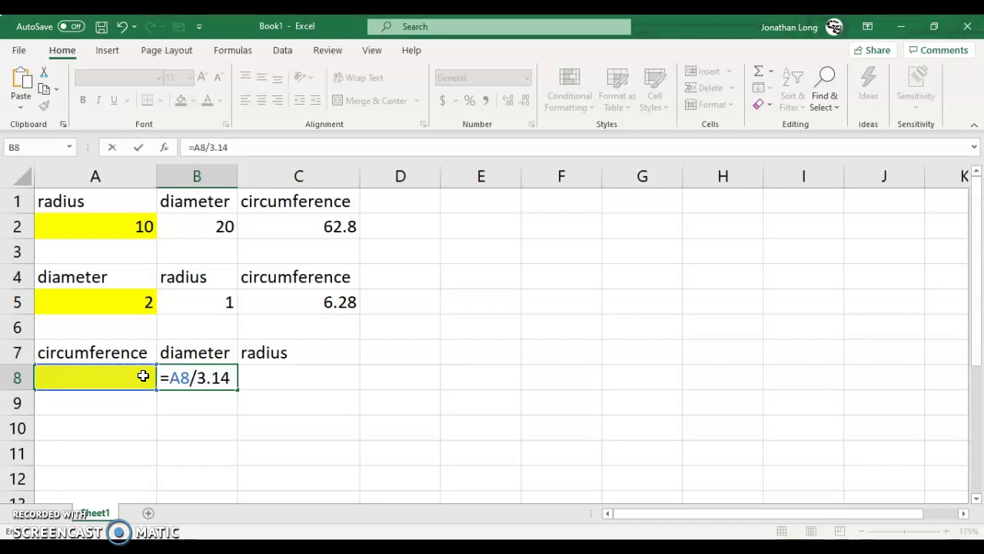
key("Return")
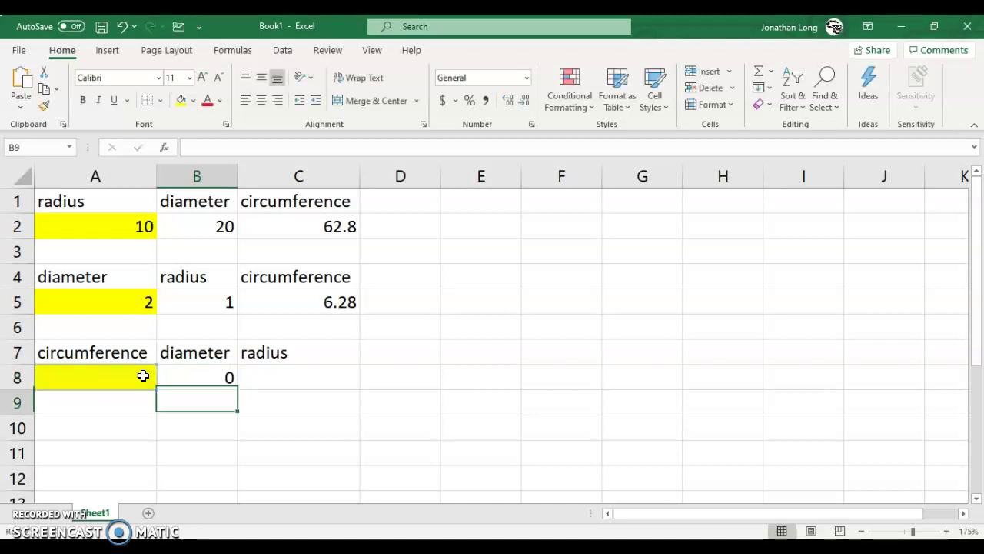
Step: Set the circumference in input cell A8 of the third table to 62.8
left_click(143, 375)
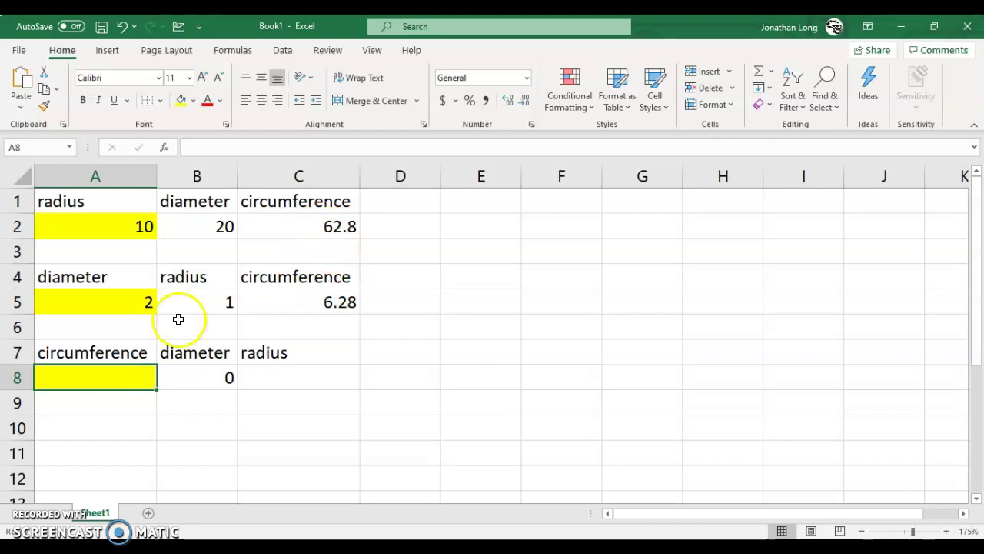
type("62.8")
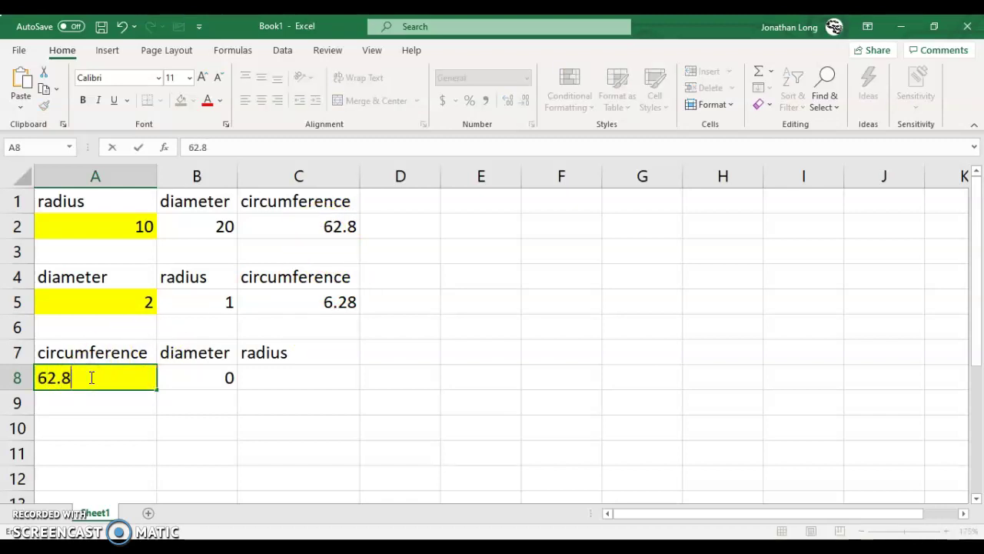
key("Return")
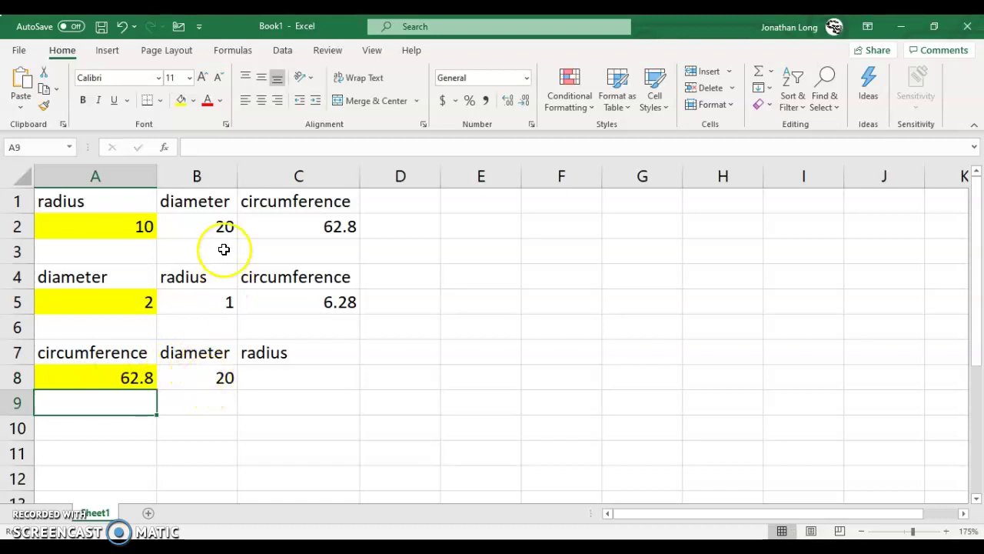
Step: Enter the formula =B8/2 in cell C8 to compute the radius from the diameter
left_click(270, 379)
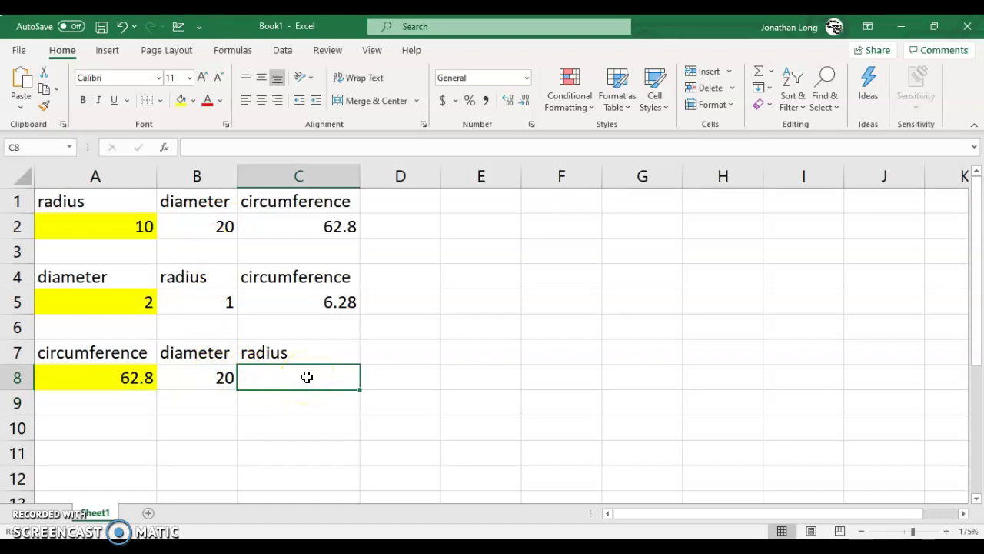
left_click(282, 378)
type("=")
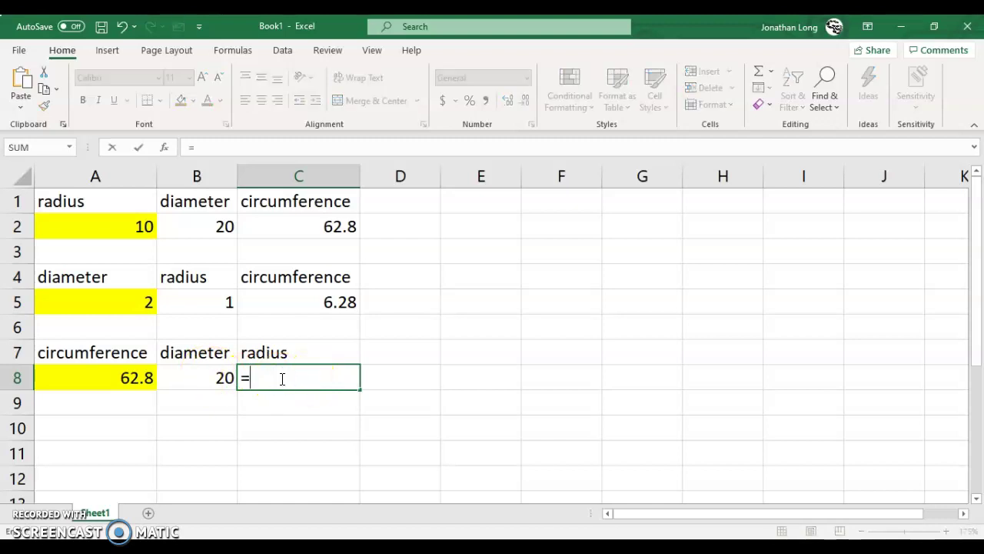
left_click(224, 377)
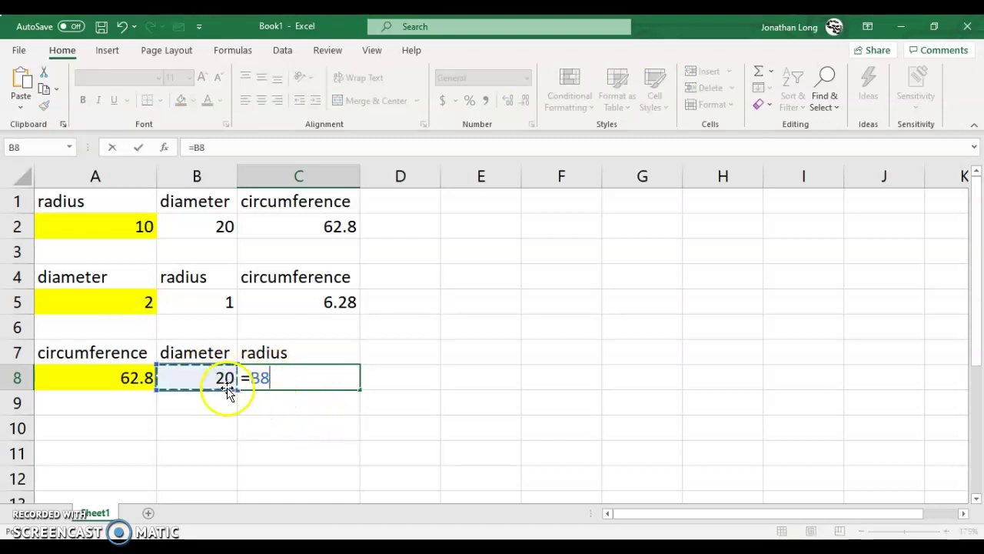
type("/2")
key("Return")
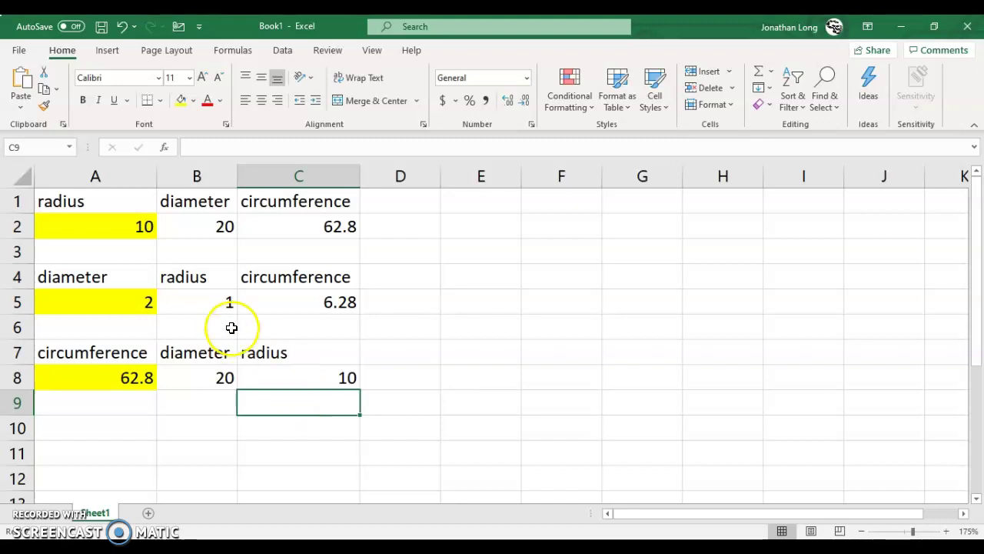
Step: Review the yellow input cells A2, A5 and A8 of the three tables one after another
left_click(113, 223)
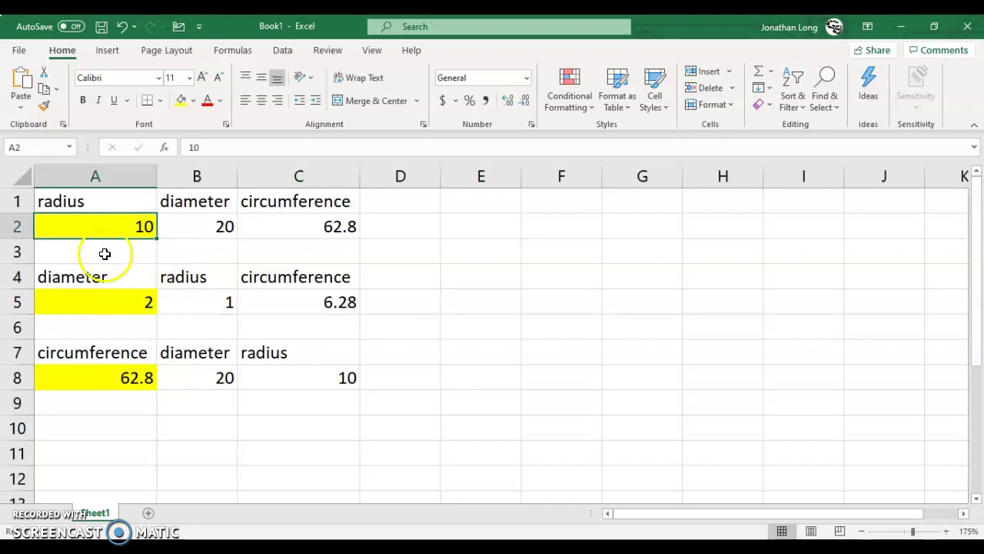
left_click(104, 229)
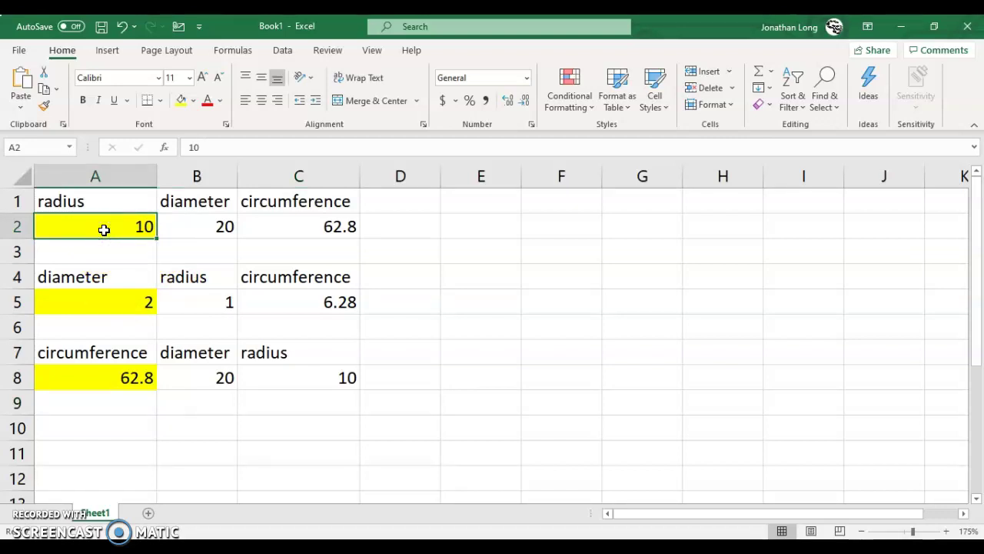
left_click(97, 300)
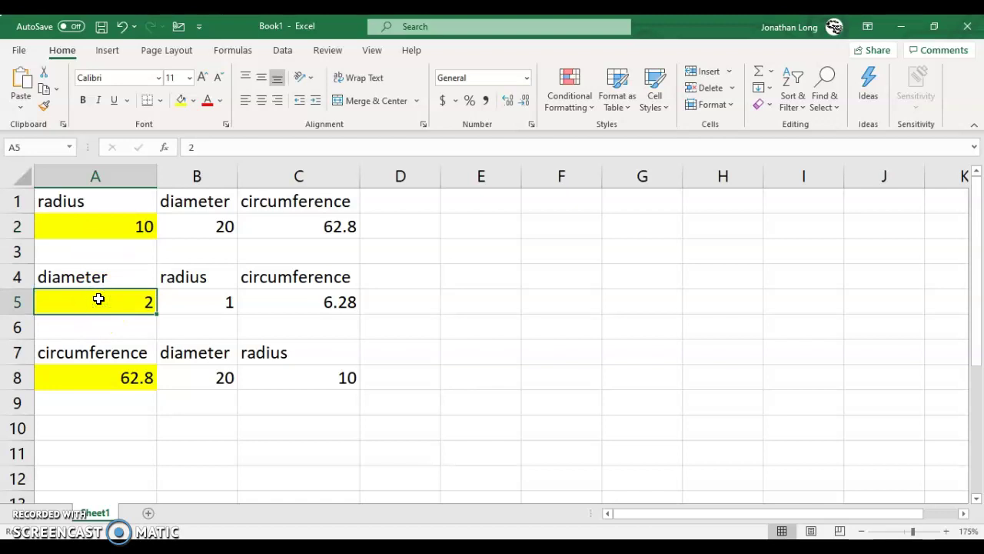
left_click(76, 376)
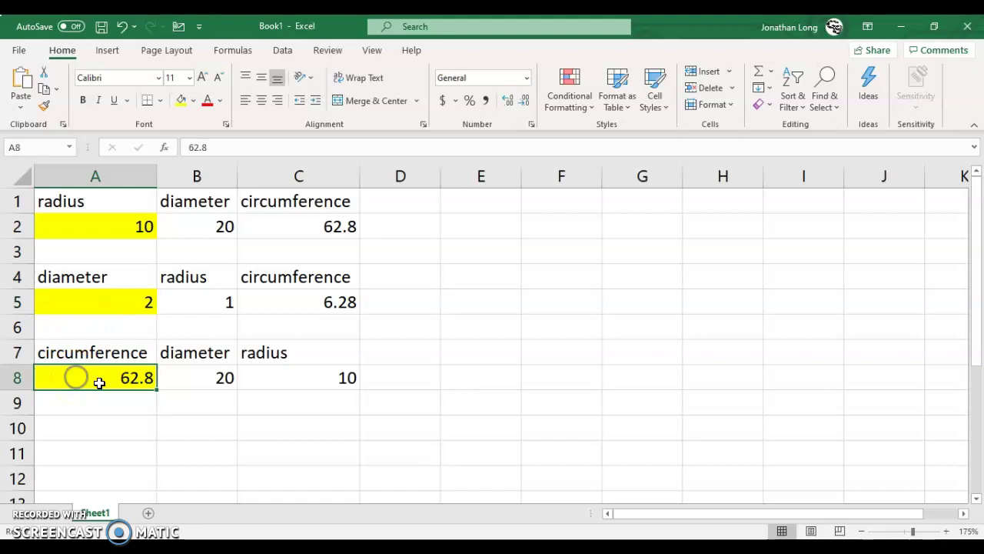